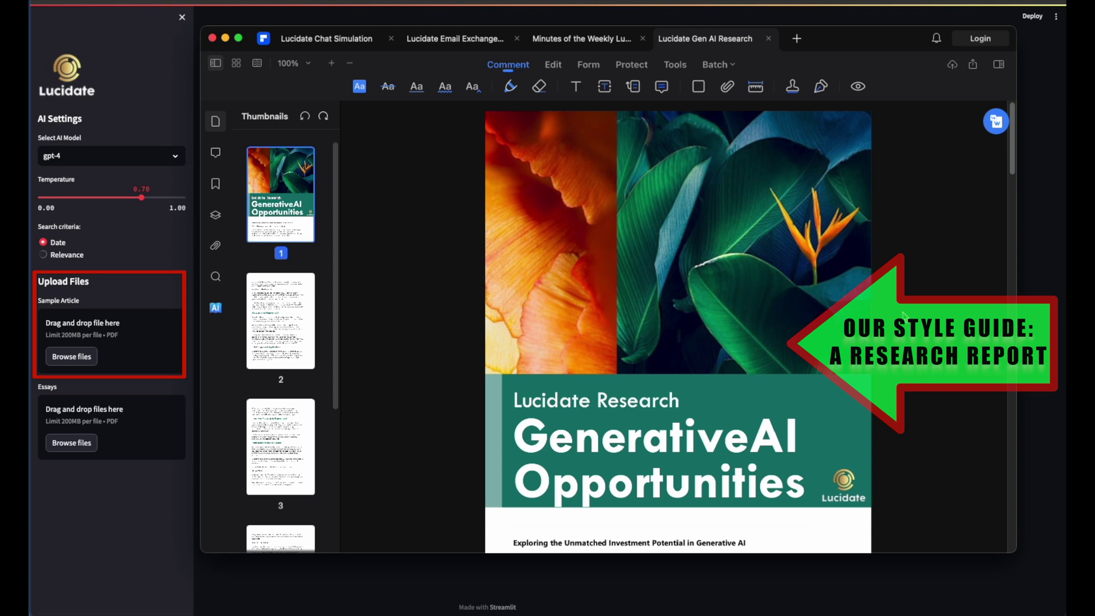
{"action": "scroll", "coordinate": [905, 316], "scroll_direction": "down", "scroll_amount": 3}
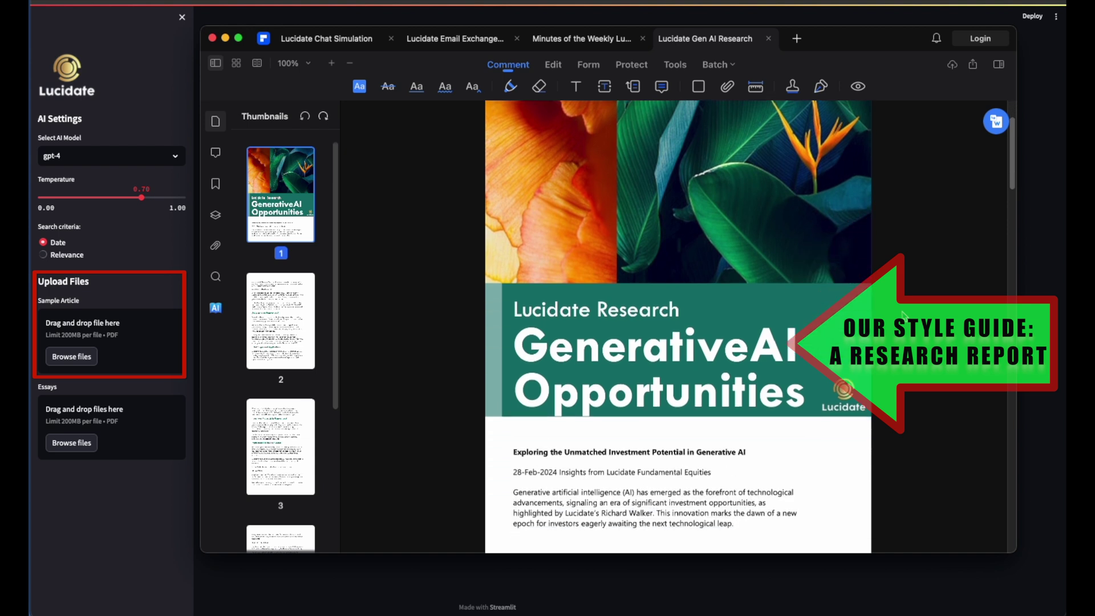
{"action": "scroll", "coordinate": [904, 316], "scroll_direction": "down", "scroll_amount": 5}
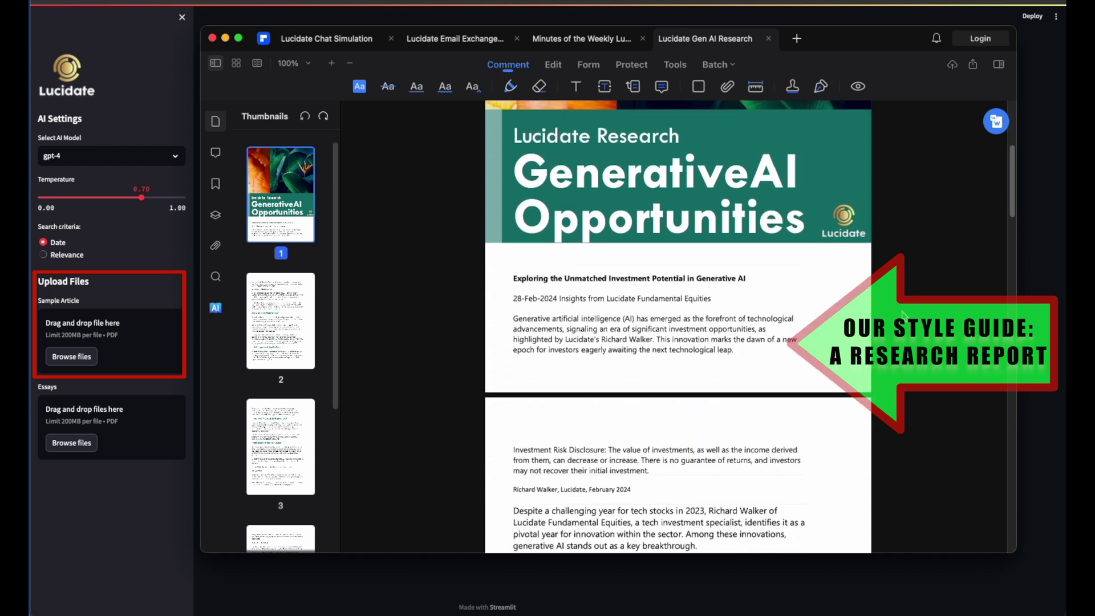
{"action": "scroll", "coordinate": [904, 316], "scroll_direction": "down", "scroll_amount": 2}
{"action": "scroll", "coordinate": [904, 316], "scroll_direction": "down", "scroll_amount": 3}
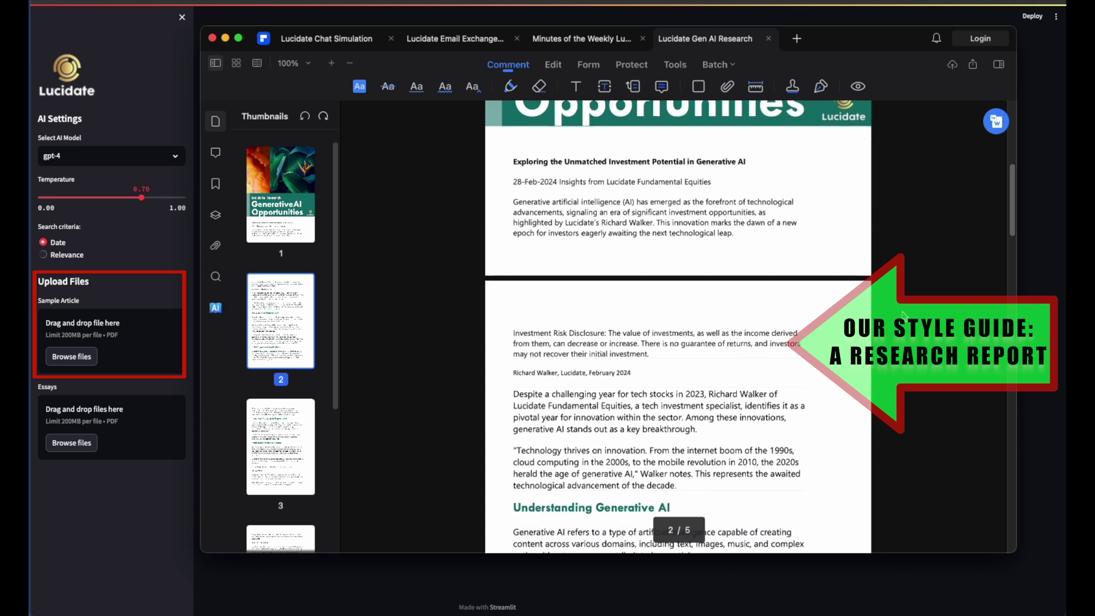
{"action": "scroll", "coordinate": [903, 316], "scroll_direction": "down", "scroll_amount": 1}
{"action": "scroll", "coordinate": [904, 316], "scroll_direction": "down", "scroll_amount": 1}
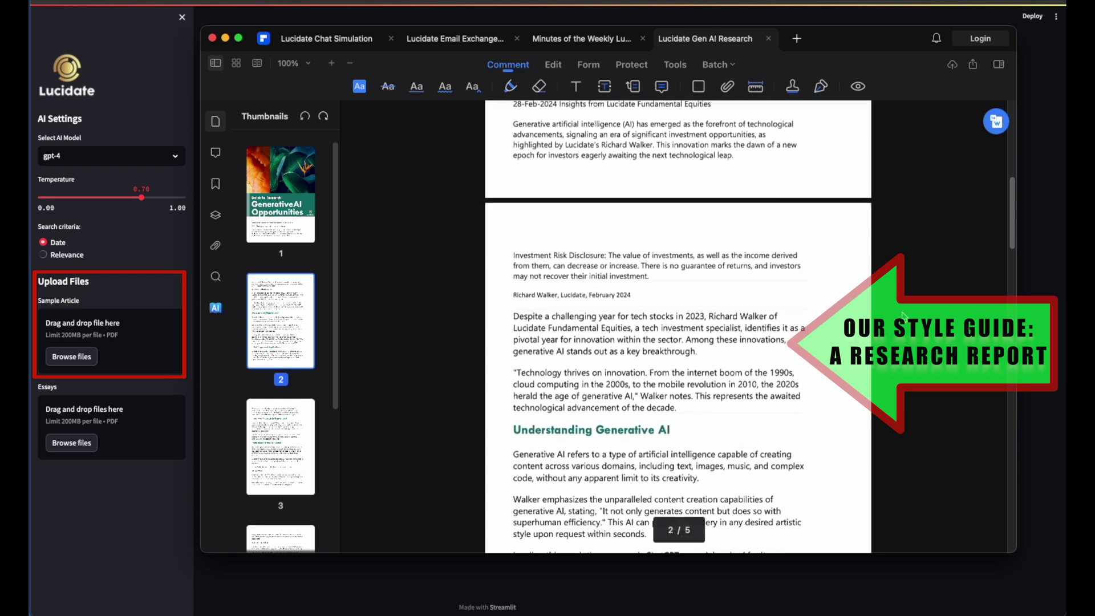
{"action": "scroll", "coordinate": [905, 316], "scroll_direction": "down", "scroll_amount": 1}
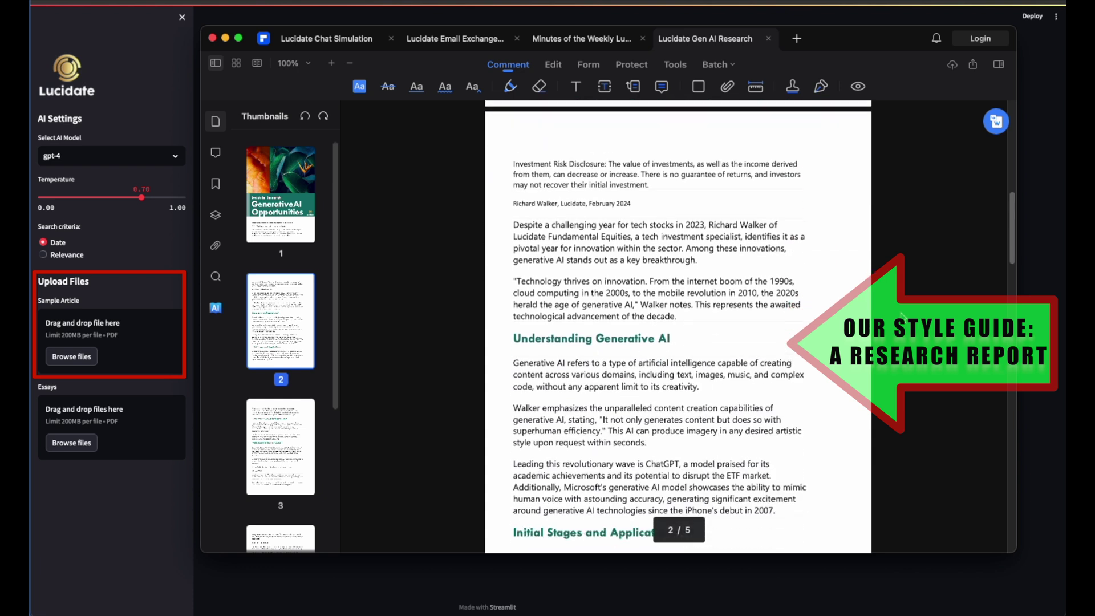
{"action": "scroll", "coordinate": [905, 316], "scroll_direction": "down", "scroll_amount": 2}
{"action": "scroll", "coordinate": [905, 316], "scroll_direction": "down", "scroll_amount": 1}
{"action": "scroll", "coordinate": [904, 316], "scroll_direction": "down", "scroll_amount": 1}
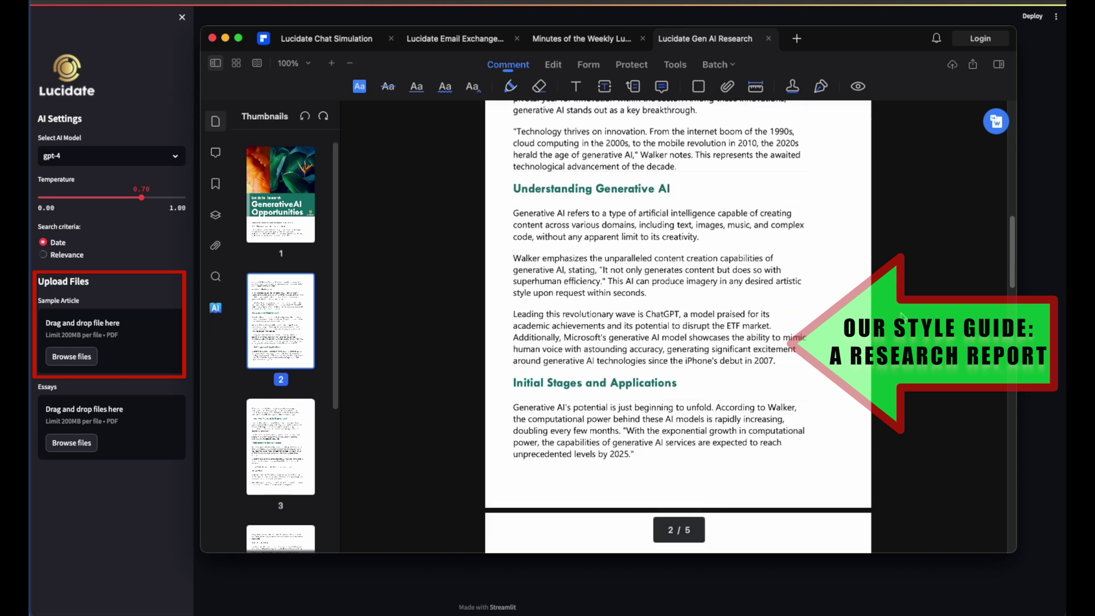
{"action": "scroll", "coordinate": [903, 315], "scroll_direction": "down", "scroll_amount": 1}
{"action": "scroll", "coordinate": [904, 316], "scroll_direction": "down", "scroll_amount": 2}
{"action": "scroll", "coordinate": [904, 316], "scroll_direction": "down", "scroll_amount": 1}
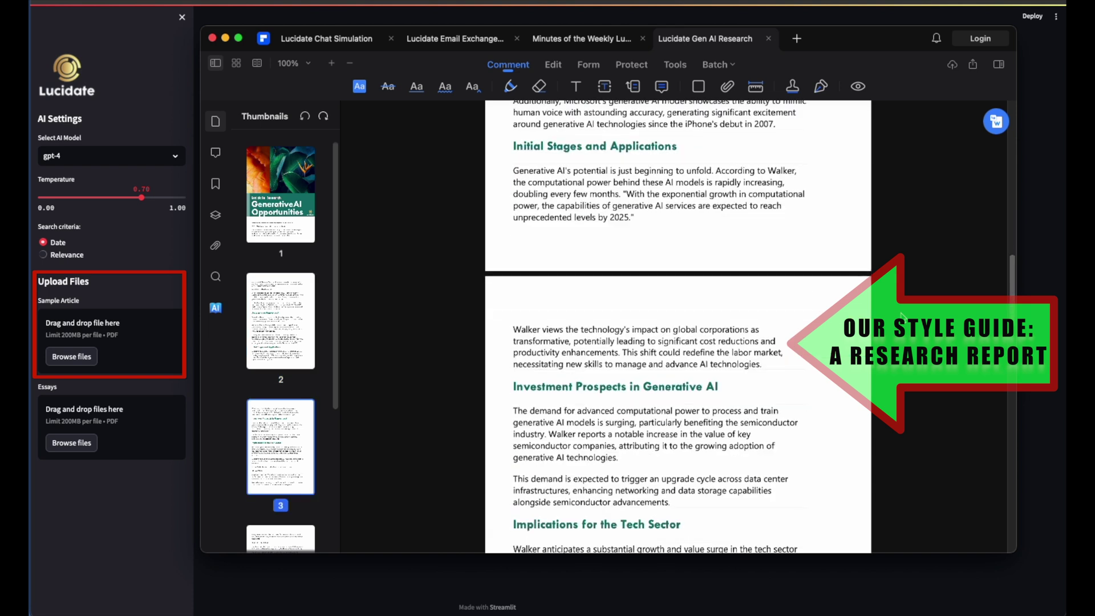
{"action": "scroll", "coordinate": [904, 315], "scroll_direction": "down", "scroll_amount": 1}
{"action": "scroll", "coordinate": [904, 315], "scroll_direction": "down", "scroll_amount": 1}
{"action": "scroll", "coordinate": [904, 316], "scroll_direction": "down", "scroll_amount": 2}
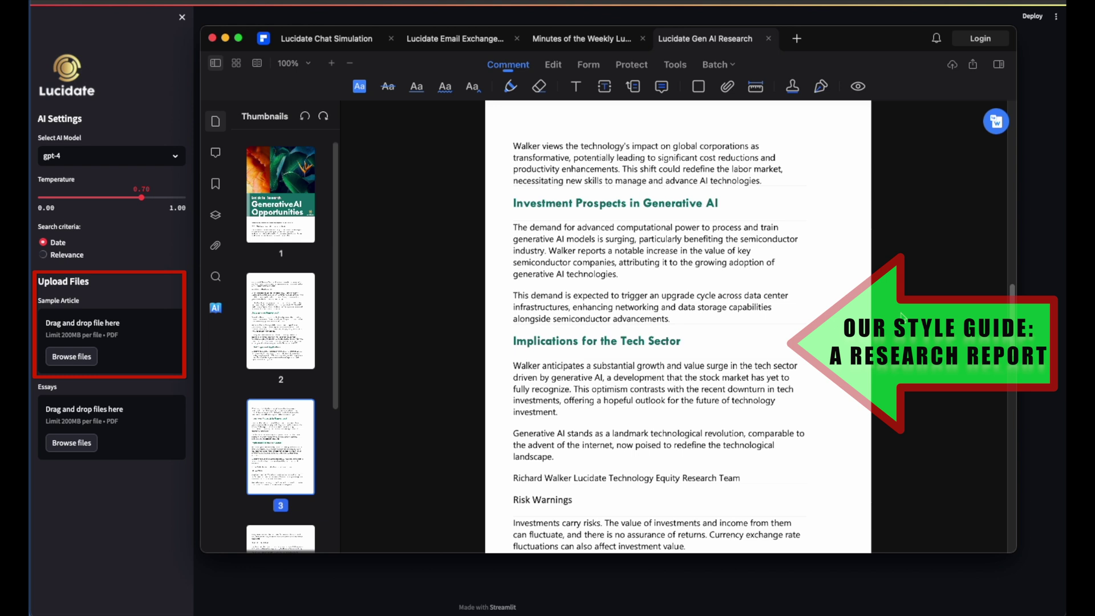
{"action": "scroll", "coordinate": [904, 315], "scroll_direction": "down", "scroll_amount": 1}
{"action": "scroll", "coordinate": [904, 316], "scroll_direction": "down", "scroll_amount": 1}
{"action": "scroll", "coordinate": [904, 316], "scroll_direction": "down", "scroll_amount": 1}
{"action": "scroll", "coordinate": [905, 316], "scroll_direction": "down", "scroll_amount": 1}
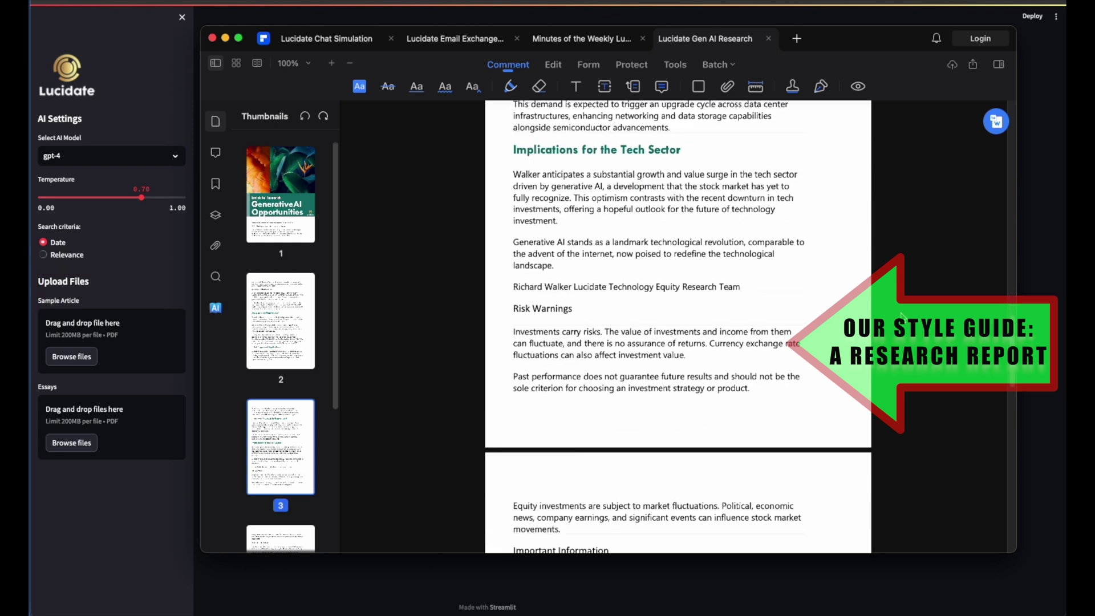
{"action": "scroll", "coordinate": [904, 316], "scroll_direction": "down", "scroll_amount": 1}
{"action": "scroll", "coordinate": [903, 315], "scroll_direction": "down", "scroll_amount": 1}
{"action": "scroll", "coordinate": [905, 316], "scroll_direction": "down", "scroll_amount": 1}
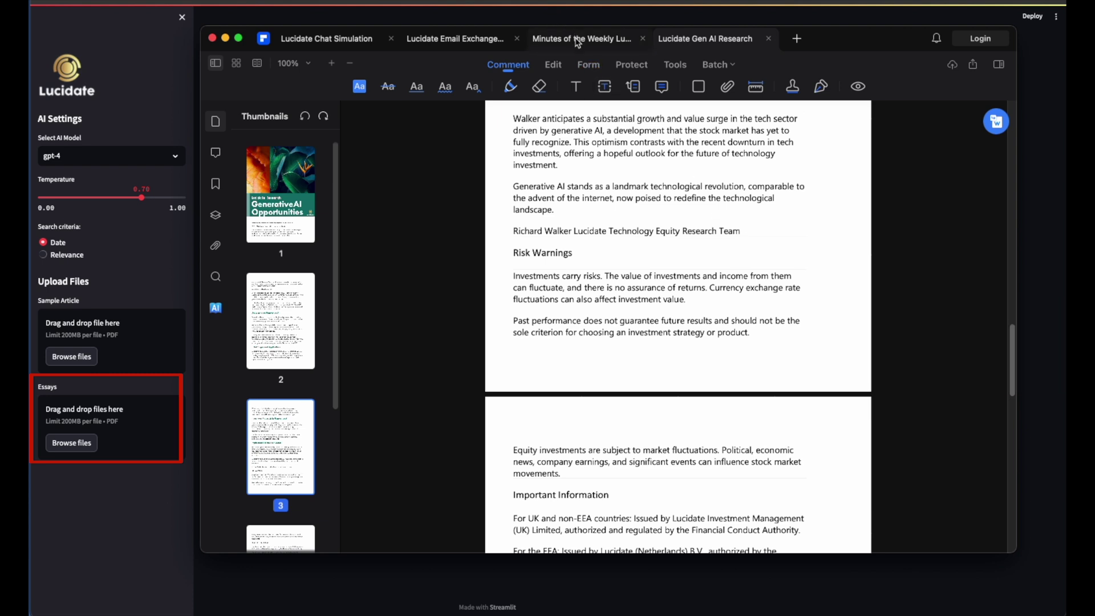
Open the weekly macro economic meeting minutes in UPDF and read through to section 5
{"action": "left_click", "coordinate": [578, 40]}
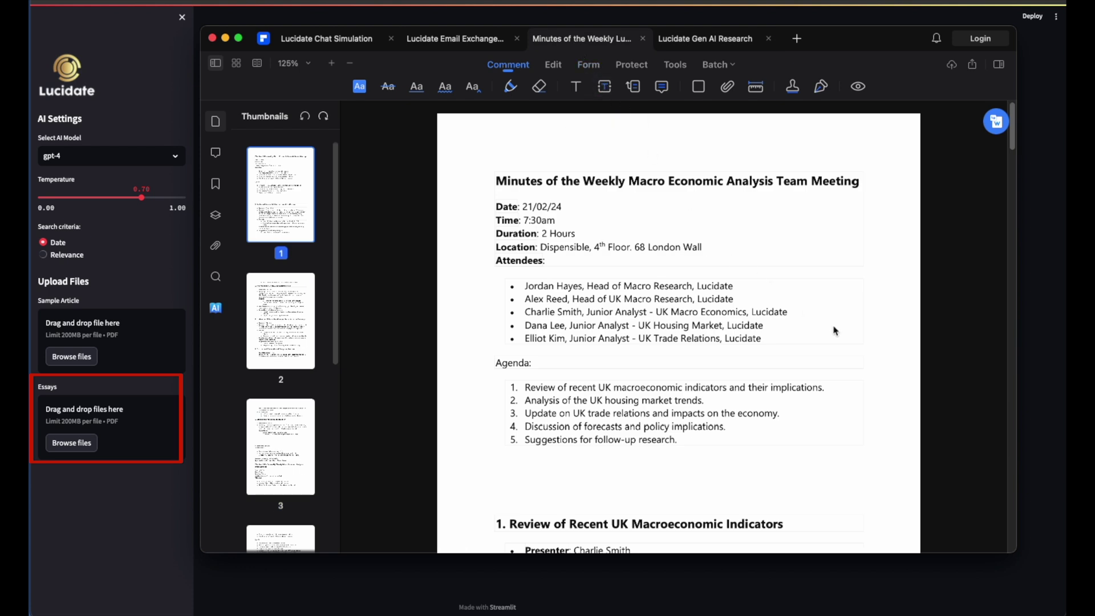
{"action": "scroll", "coordinate": [835, 331], "scroll_direction": "down", "scroll_amount": 1}
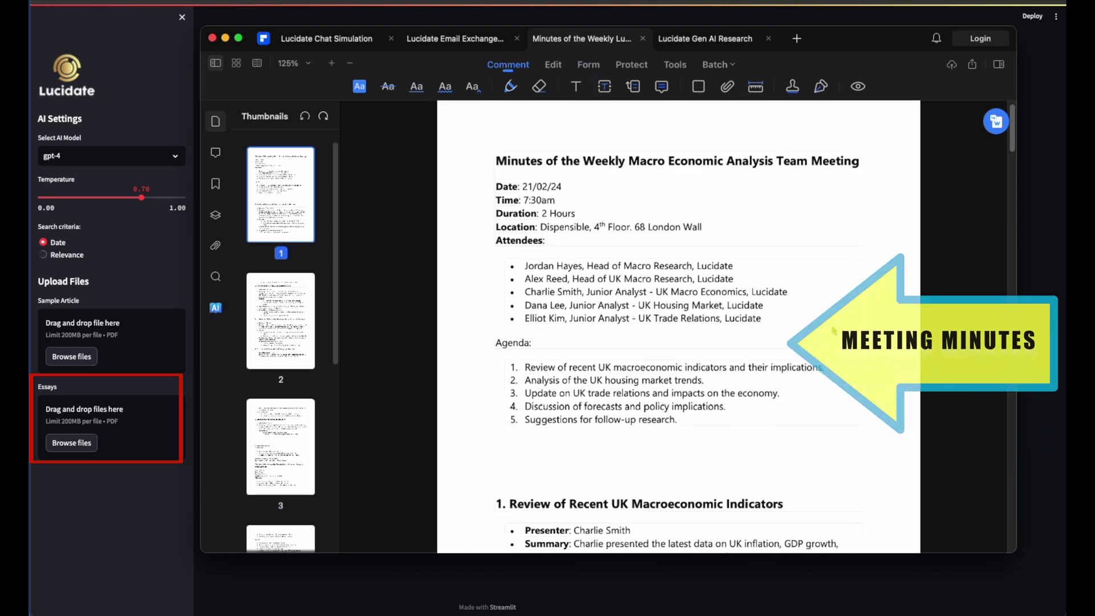
{"action": "scroll", "coordinate": [835, 331], "scroll_direction": "down", "scroll_amount": 5}
{"action": "scroll", "coordinate": [834, 329], "scroll_direction": "down", "scroll_amount": 10}
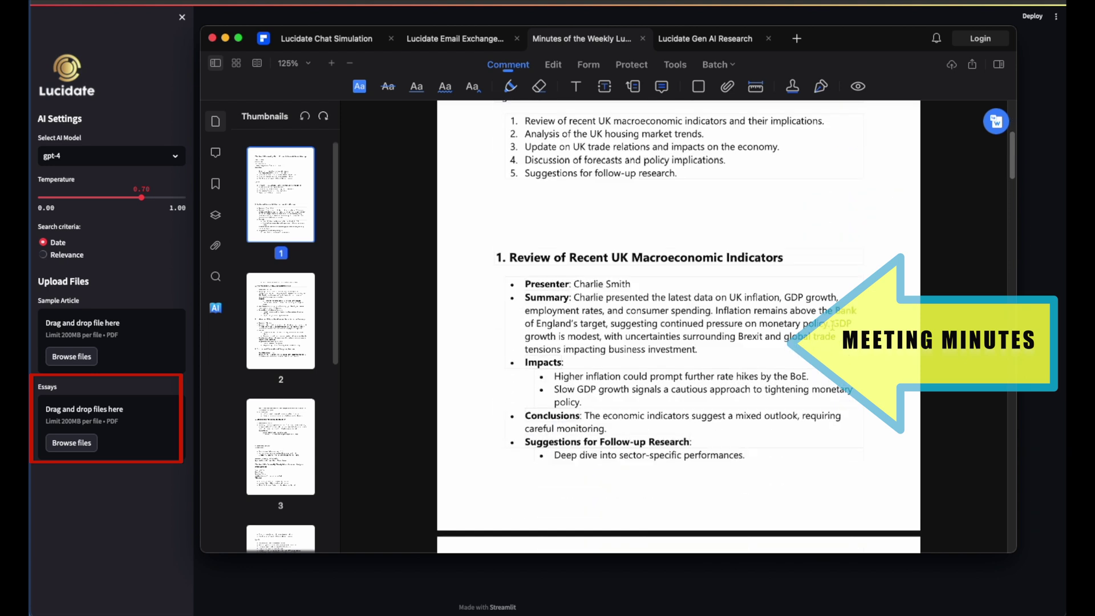
{"action": "scroll", "coordinate": [834, 330], "scroll_direction": "down", "scroll_amount": 2}
{"action": "scroll", "coordinate": [834, 330], "scroll_direction": "down", "scroll_amount": 3}
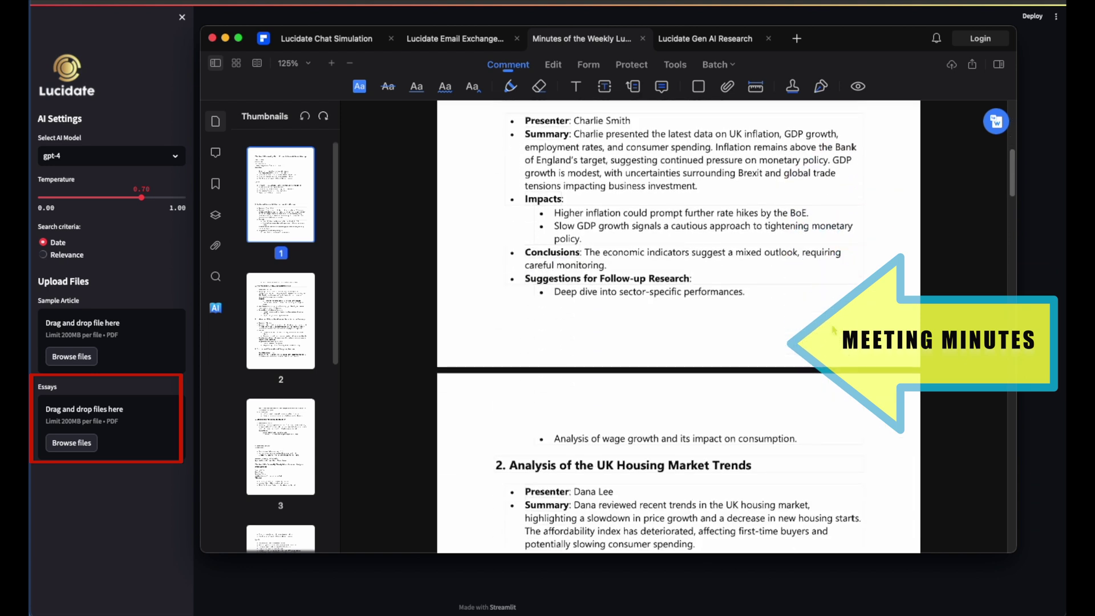
{"action": "scroll", "coordinate": [834, 329], "scroll_direction": "down", "scroll_amount": 3}
{"action": "scroll", "coordinate": [833, 330], "scroll_direction": "down", "scroll_amount": 2}
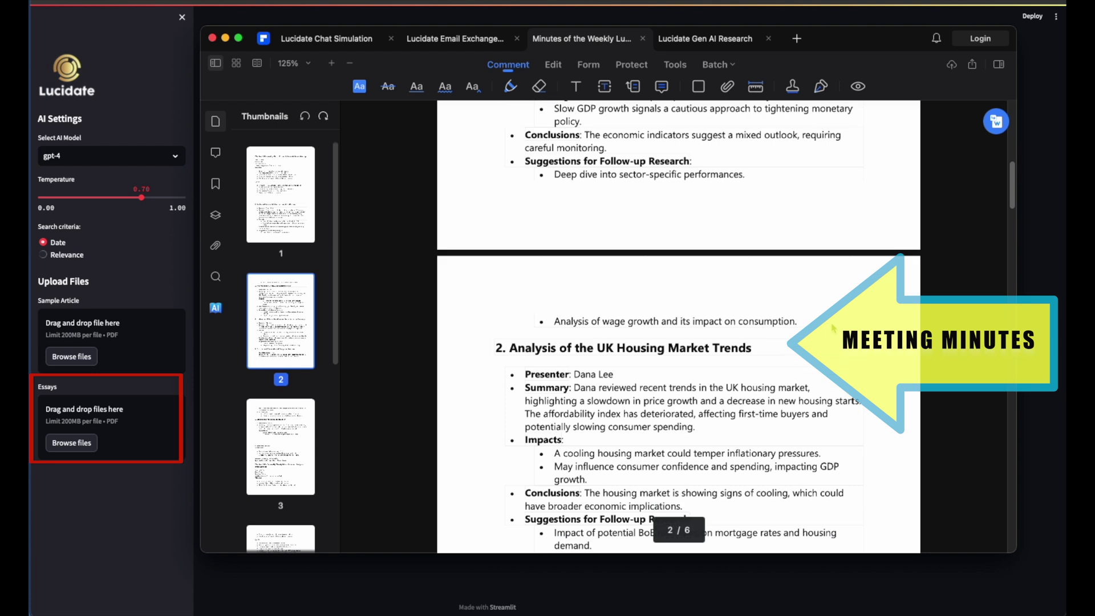
{"action": "scroll", "coordinate": [834, 329], "scroll_direction": "down", "scroll_amount": 2}
{"action": "scroll", "coordinate": [834, 330], "scroll_direction": "down", "scroll_amount": 4}
{"action": "scroll", "coordinate": [832, 317], "scroll_direction": "down", "scroll_amount": 2}
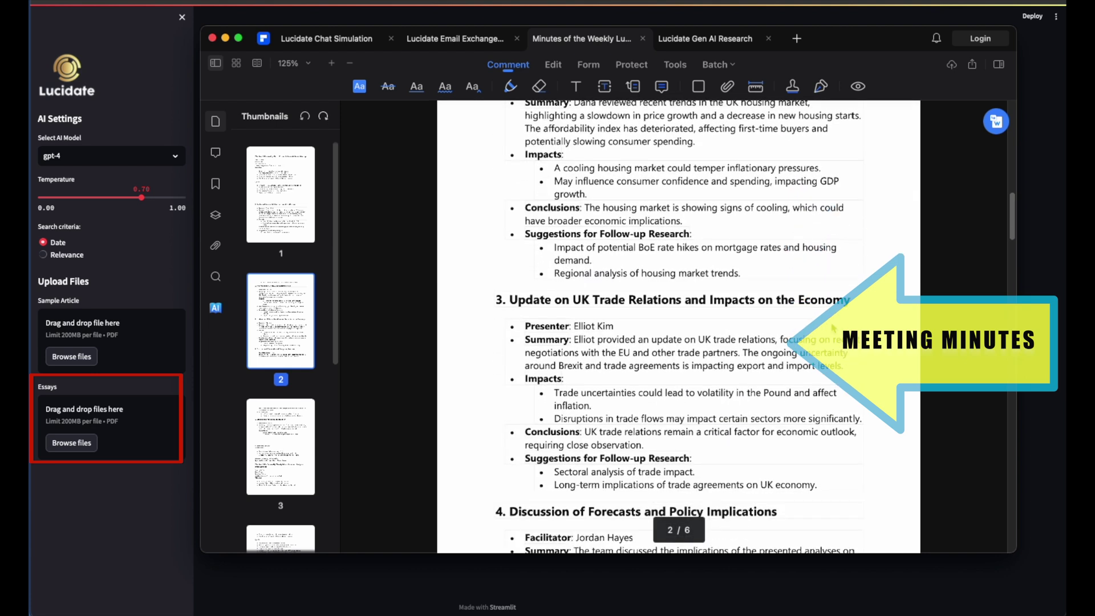
{"action": "scroll", "coordinate": [832, 316], "scroll_direction": "down", "scroll_amount": 4}
{"action": "scroll", "coordinate": [834, 328], "scroll_direction": "down", "scroll_amount": 5}
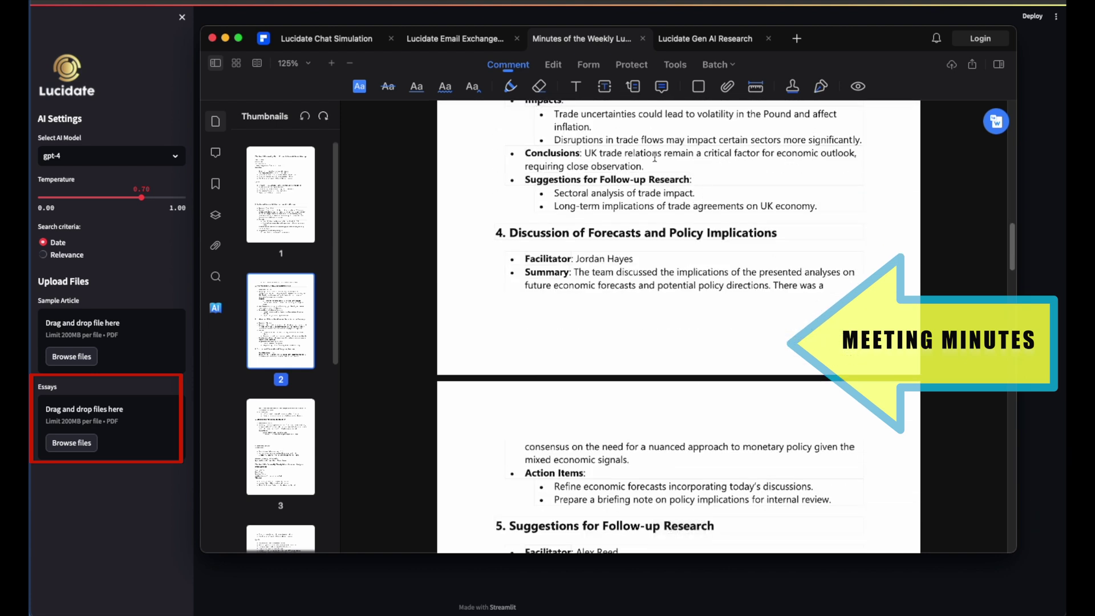
Open the Lucidate Email Exchange Simulation and read to Email 3: Providing Additional Insights
{"action": "left_click", "coordinate": [458, 41]}
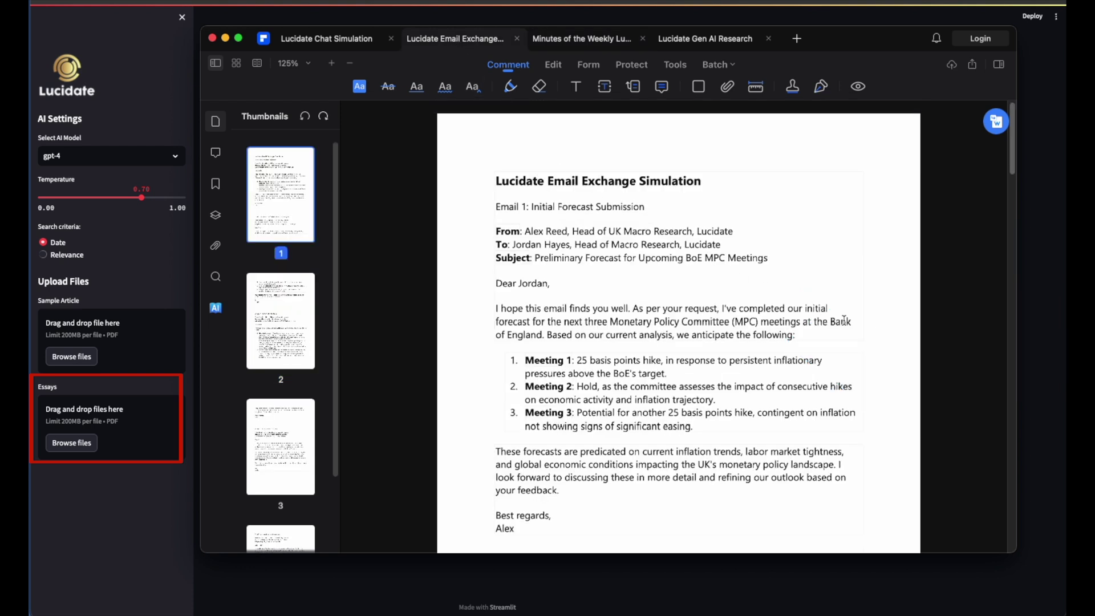
{"action": "scroll", "coordinate": [844, 319], "scroll_direction": "down", "scroll_amount": 2}
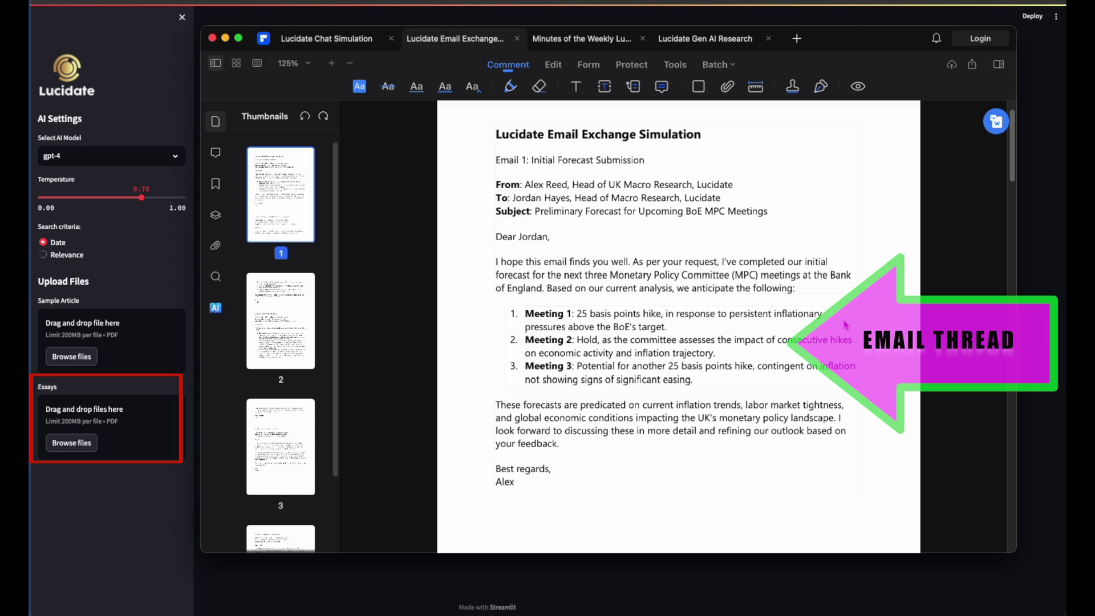
{"action": "scroll", "coordinate": [845, 324], "scroll_direction": "down", "scroll_amount": 3}
{"action": "scroll", "coordinate": [844, 323], "scroll_direction": "down", "scroll_amount": 3}
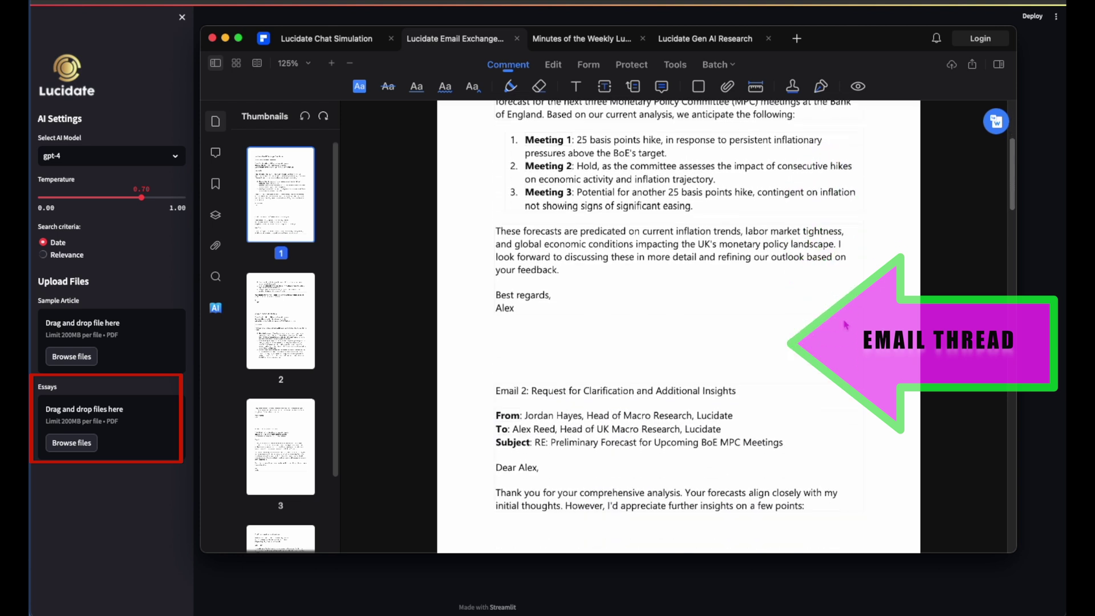
{"action": "scroll", "coordinate": [844, 323], "scroll_direction": "down", "scroll_amount": 2}
{"action": "scroll", "coordinate": [843, 324], "scroll_direction": "down", "scroll_amount": 3}
{"action": "scroll", "coordinate": [845, 323], "scroll_direction": "down", "scroll_amount": 1}
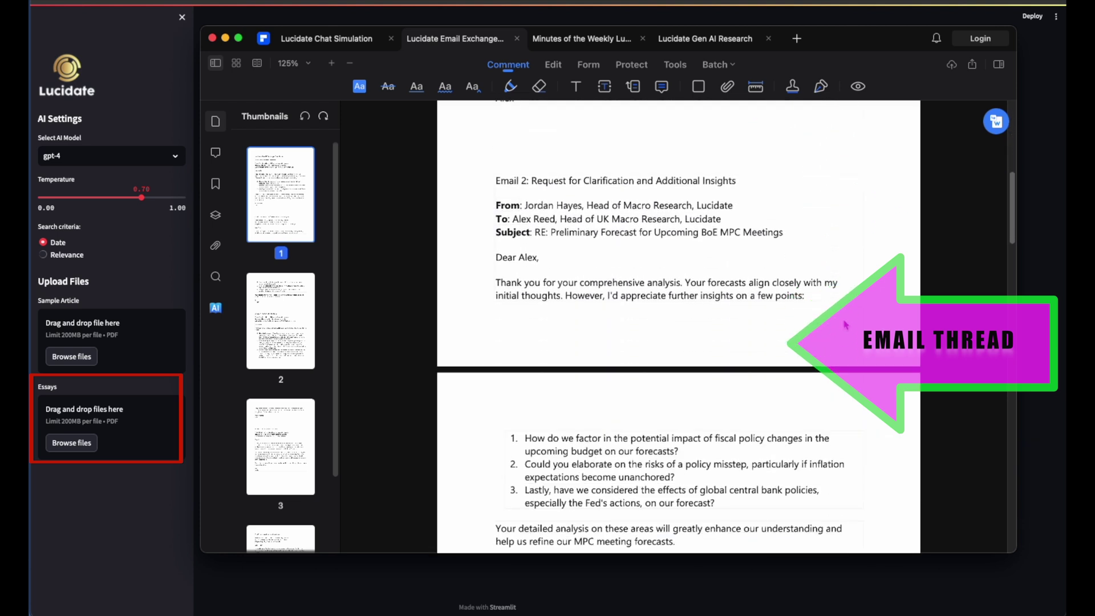
{"action": "scroll", "coordinate": [844, 324], "scroll_direction": "down", "scroll_amount": 2}
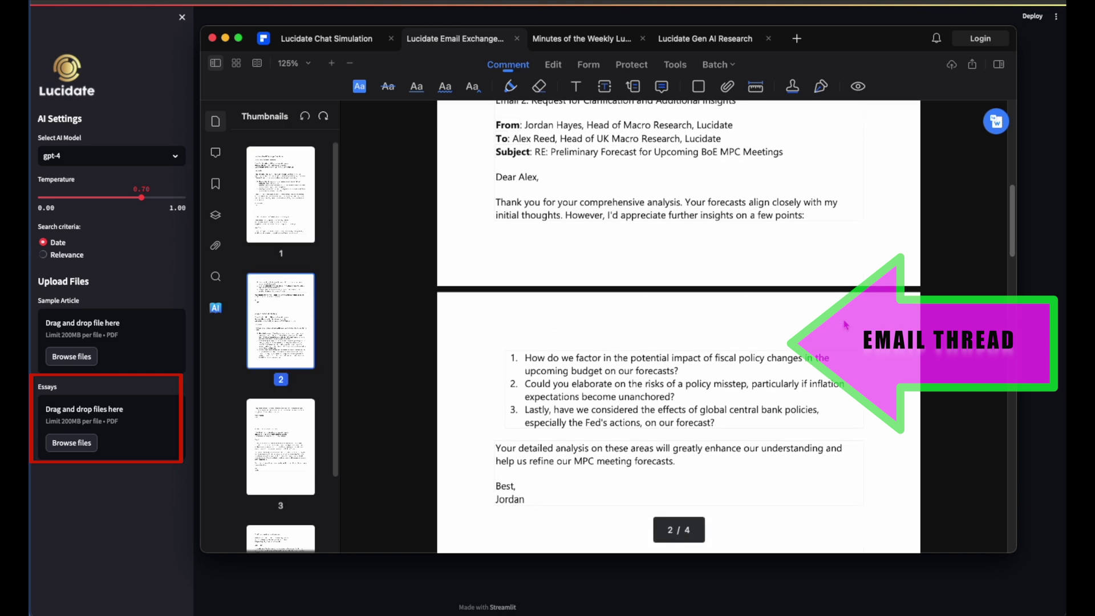
{"action": "scroll", "coordinate": [845, 323], "scroll_direction": "down", "scroll_amount": 4}
{"action": "scroll", "coordinate": [844, 324], "scroll_direction": "down", "scroll_amount": 2}
{"action": "scroll", "coordinate": [845, 323], "scroll_direction": "down", "scroll_amount": 3}
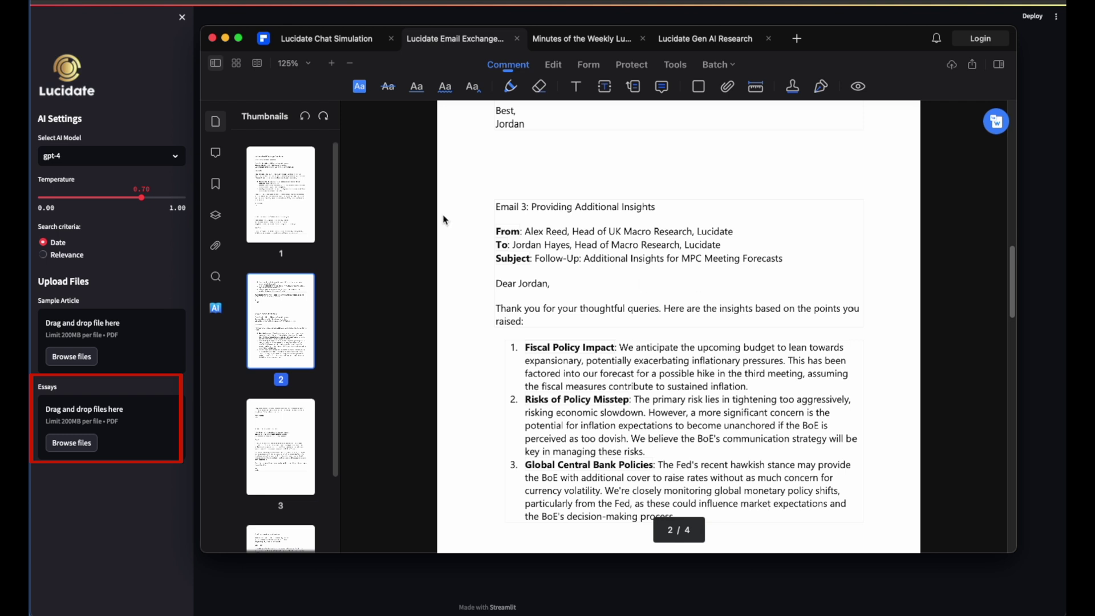
Read the Lucidate Chat Simulation to its final lines endorsing inflation swaps as a hedge
{"action": "left_click", "coordinate": [343, 43]}
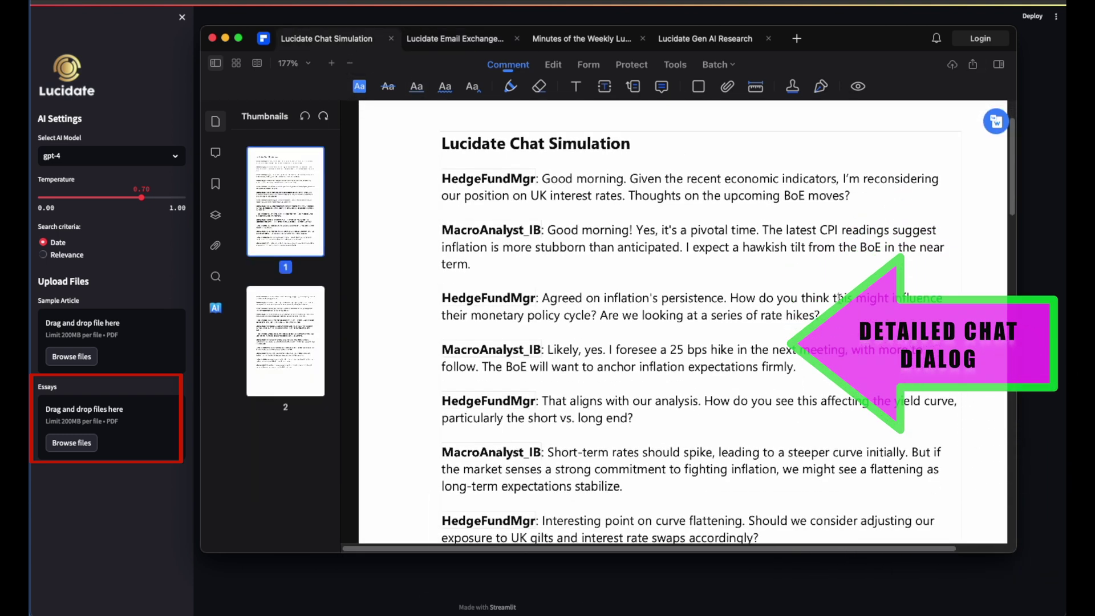
{"action": "scroll", "coordinate": [683, 325], "scroll_direction": "down", "scroll_amount": 2}
{"action": "scroll", "coordinate": [683, 325], "scroll_direction": "down", "scroll_amount": 2}
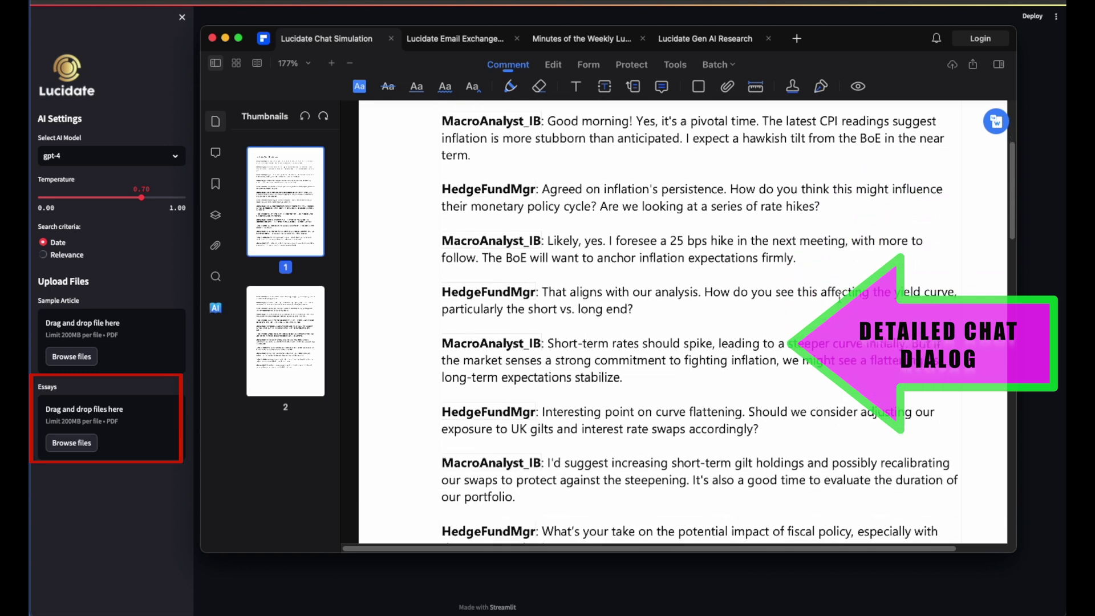
{"action": "scroll", "coordinate": [843, 299], "scroll_direction": "down", "scroll_amount": 2}
{"action": "scroll", "coordinate": [842, 300], "scroll_direction": "down", "scroll_amount": 1}
{"action": "scroll", "coordinate": [842, 299], "scroll_direction": "down", "scroll_amount": 1}
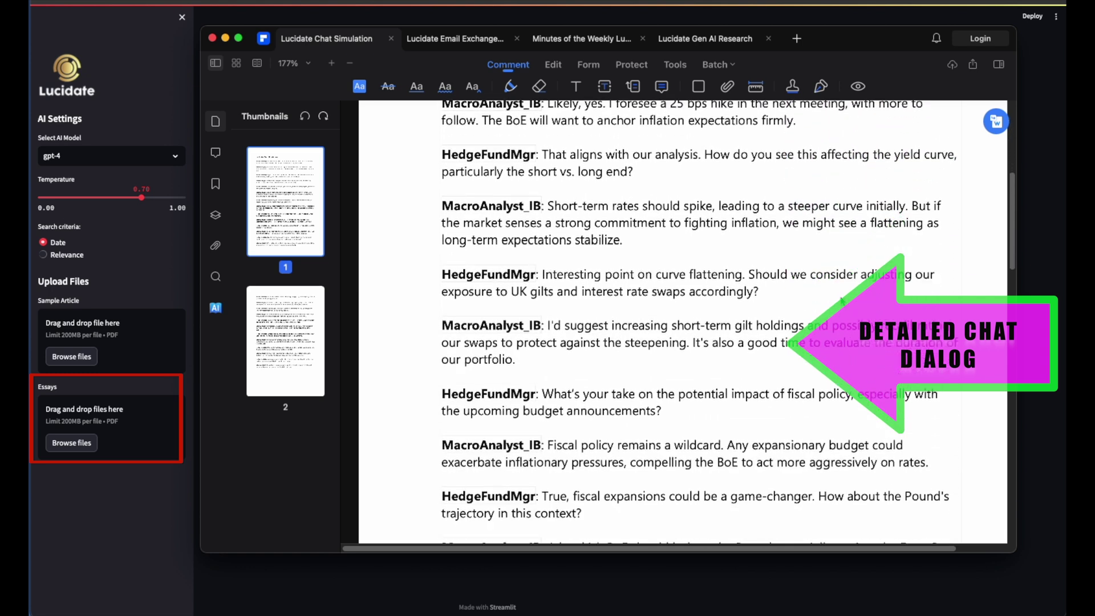
{"action": "scroll", "coordinate": [843, 300], "scroll_direction": "down", "scroll_amount": 3}
{"action": "scroll", "coordinate": [843, 299], "scroll_direction": "down", "scroll_amount": 1}
{"action": "scroll", "coordinate": [843, 300], "scroll_direction": "down", "scroll_amount": 3}
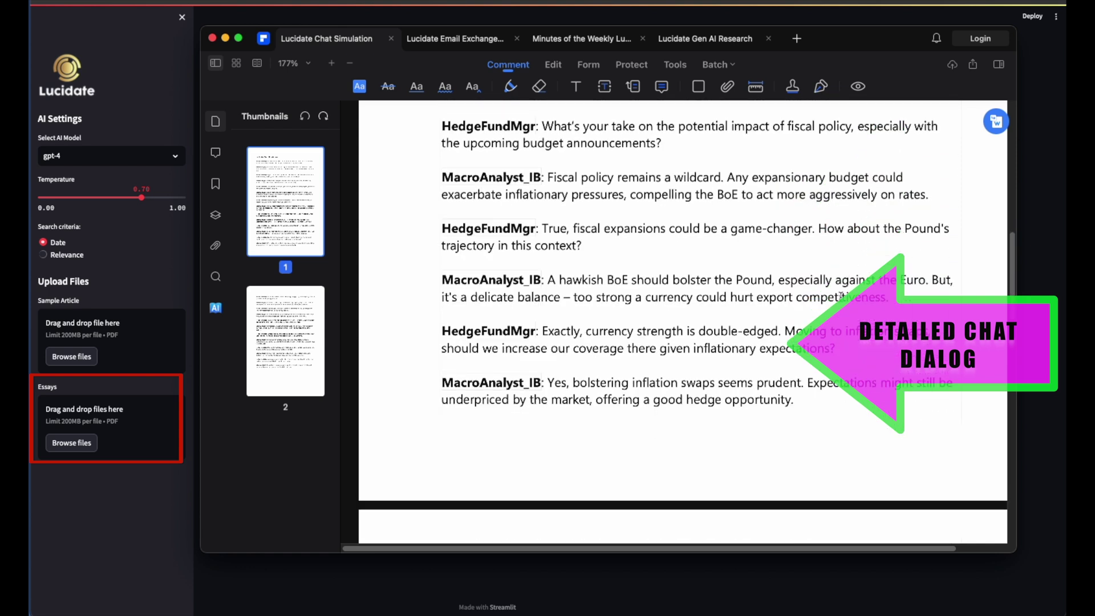
{"action": "scroll", "coordinate": [843, 300], "scroll_direction": "down", "scroll_amount": 1}
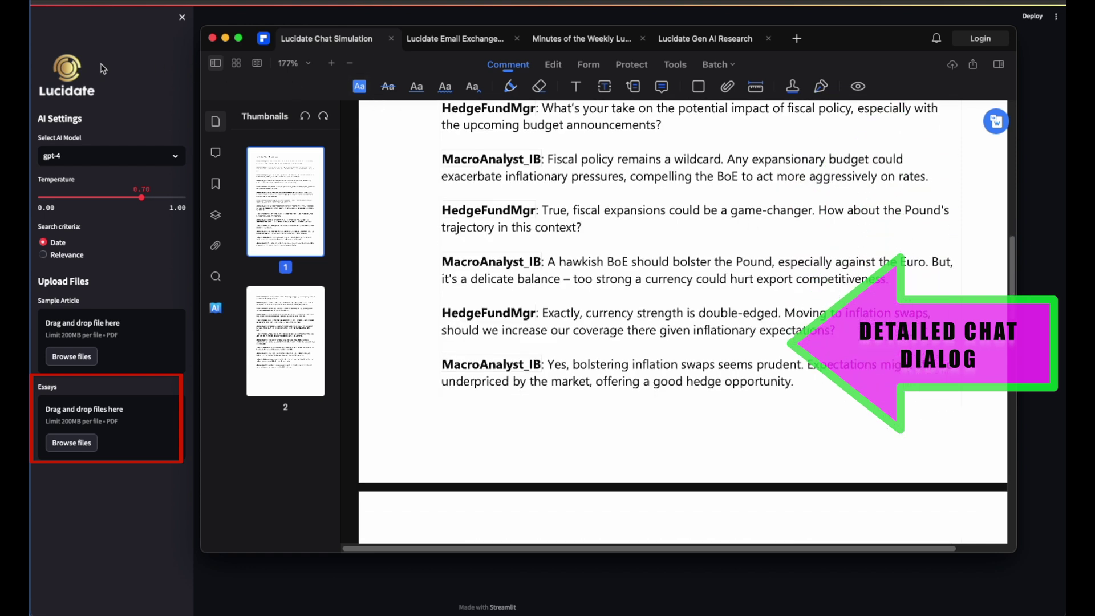
Close UPDF and upload Lucidate Gen AI Research.pdf as the sample article
{"action": "left_click", "coordinate": [165, 88]}
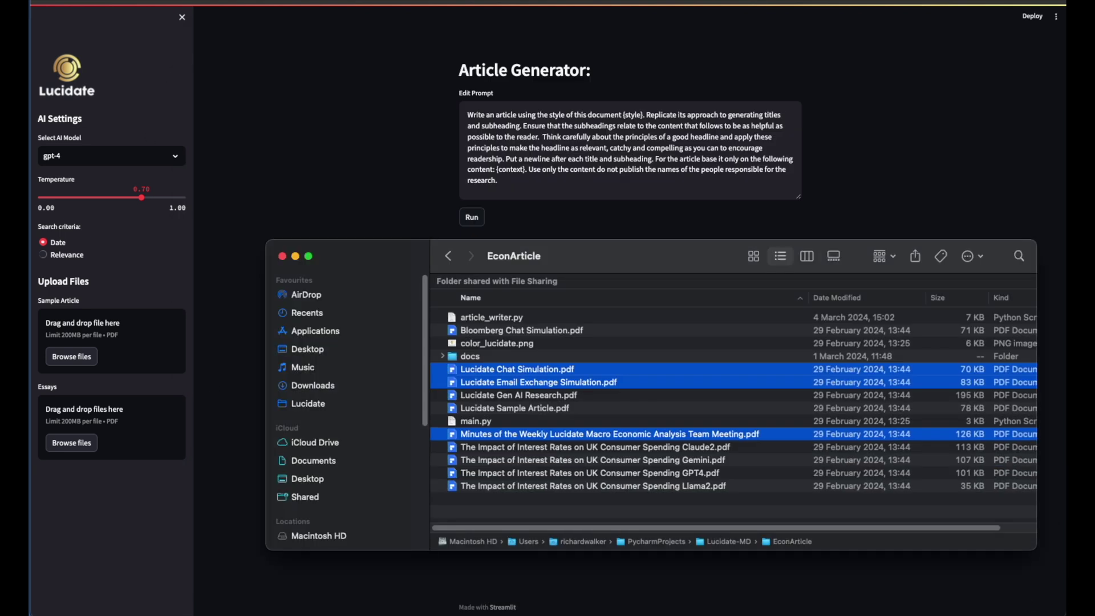
{"action": "left_click", "coordinate": [601, 347]}
{"action": "left_click_drag", "start_coordinate": [518, 396], "coordinate": [146, 347]}
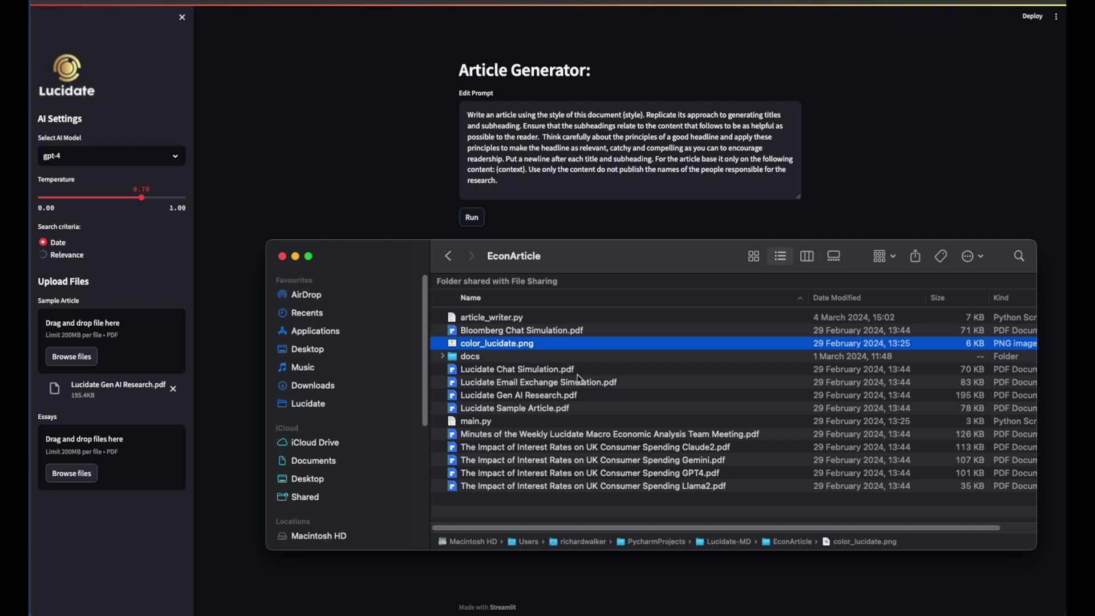
Upload the chat, email exchange and meeting minutes PDFs as essays and start generation
{"action": "left_click", "coordinate": [578, 370]}
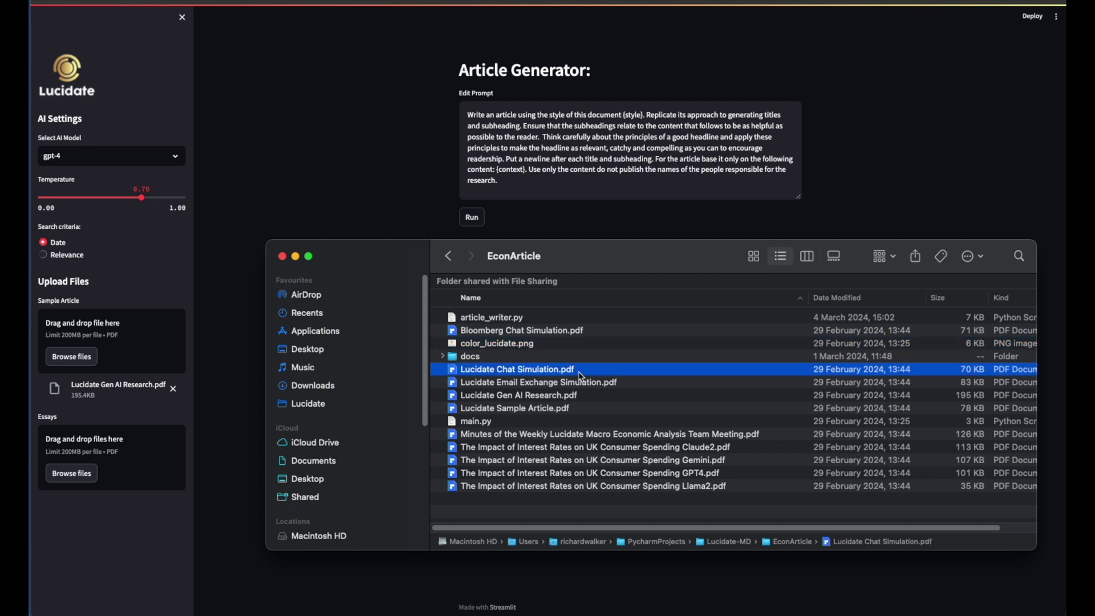
{"action": "left_click", "coordinate": [592, 383], "text": "shift"}
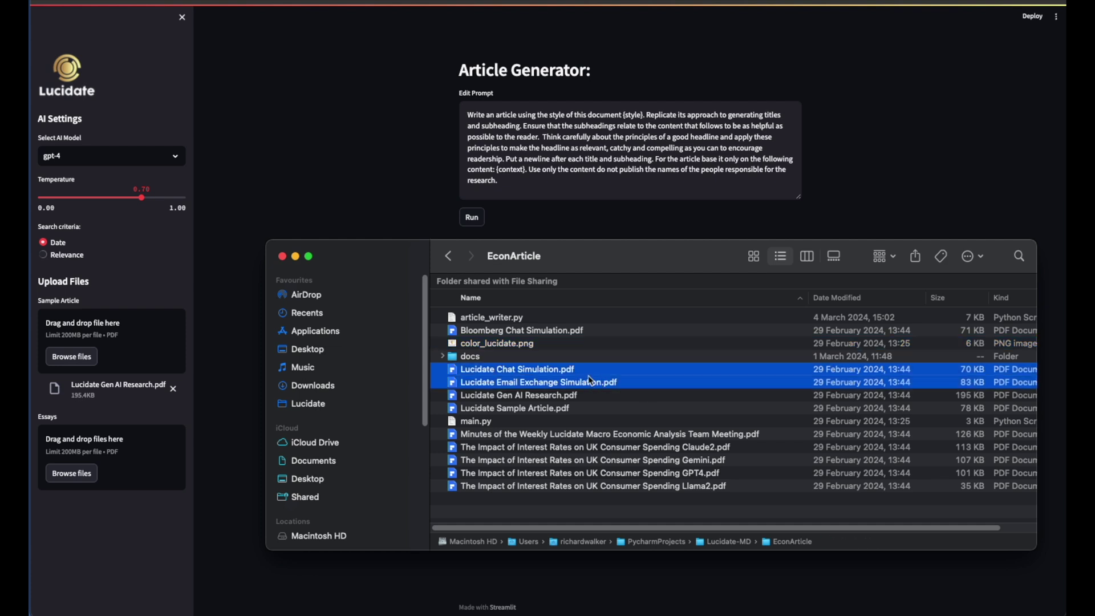
{"action": "left_click", "coordinate": [626, 435], "text": "super"}
{"action": "left_click_drag", "start_coordinate": [626, 435], "coordinate": [128, 438]}
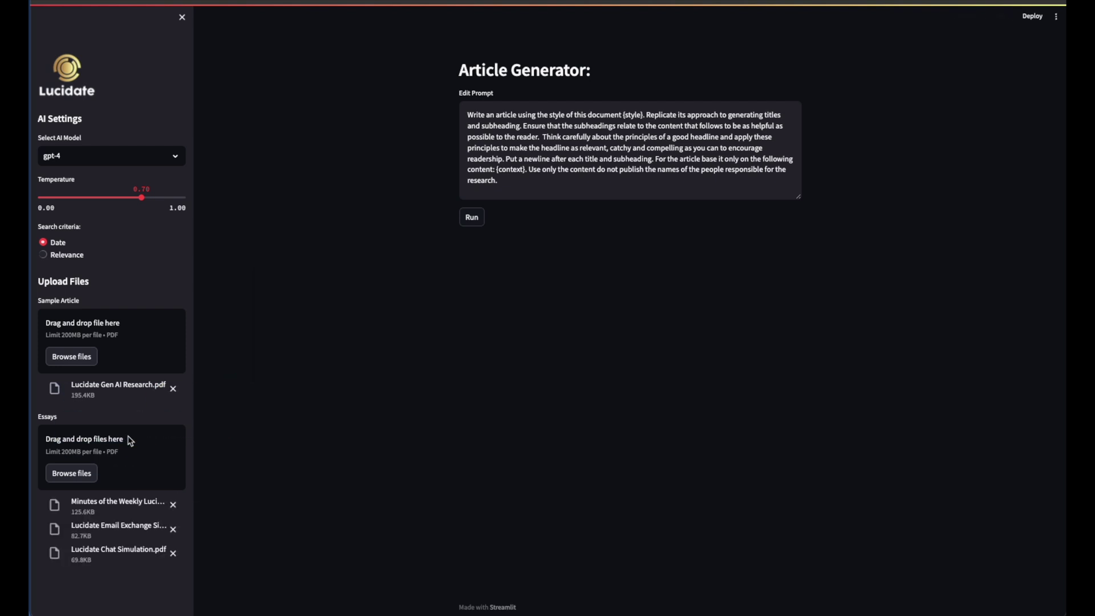
{"action": "left_click", "coordinate": [466, 217]}
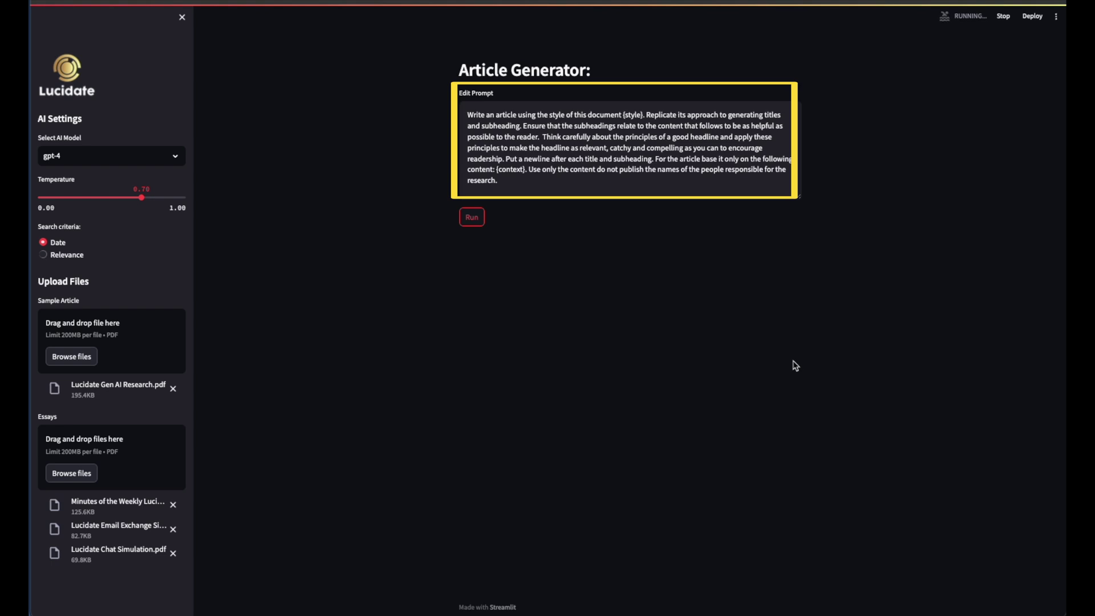
{"action": "scroll", "coordinate": [793, 366], "scroll_direction": "down", "scroll_amount": 2}
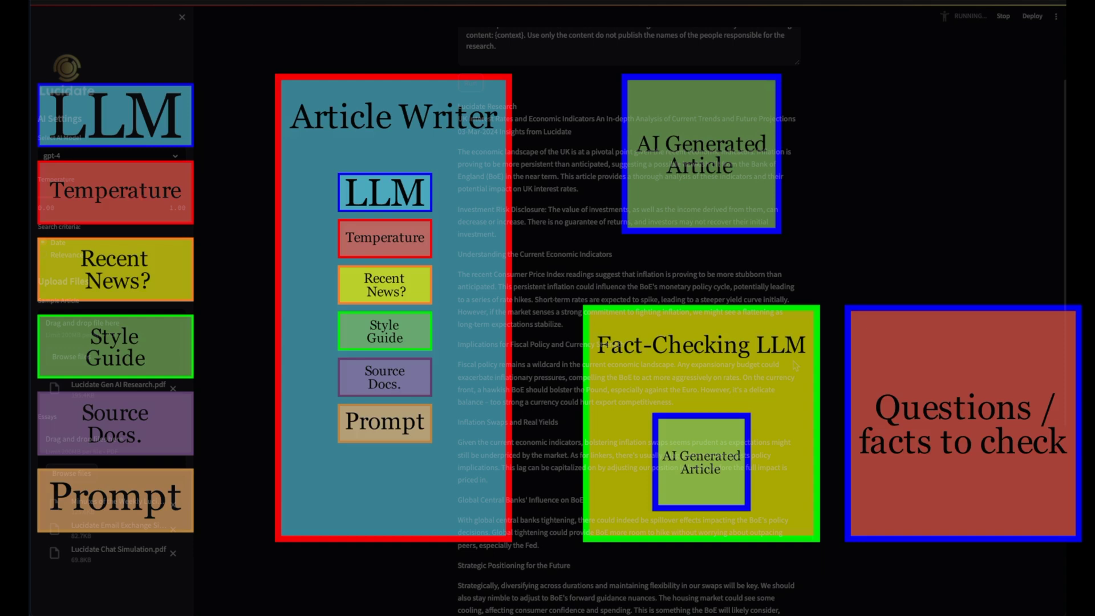
{"action": "scroll", "coordinate": [794, 365], "scroll_direction": "down", "scroll_amount": 4}
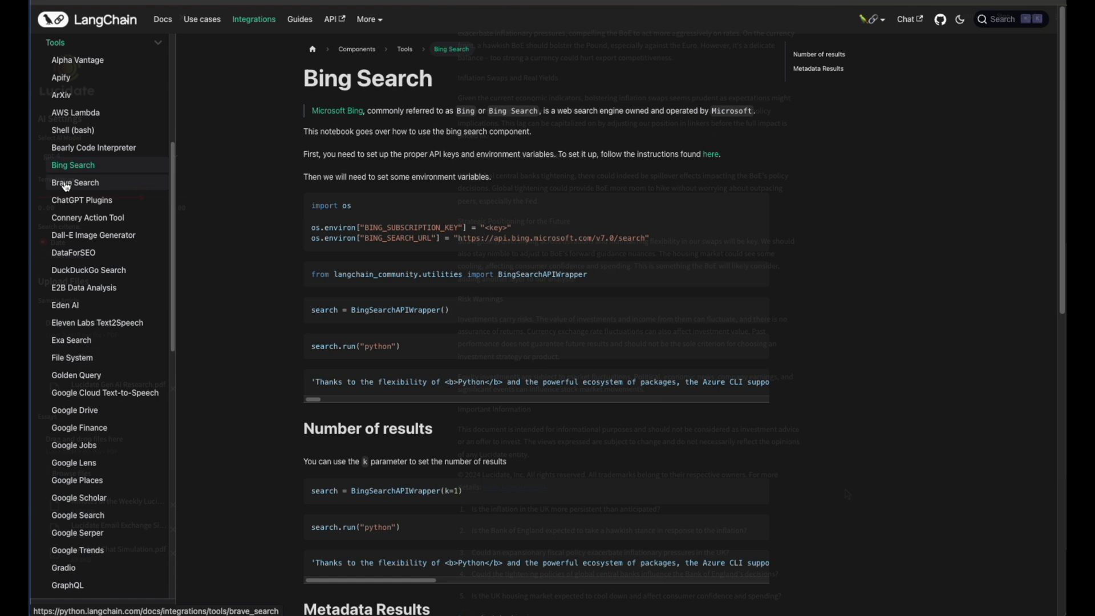
Browse the Brave Search and Google Search tool pages in the LangChain docs
{"action": "left_click", "coordinate": [76, 186]}
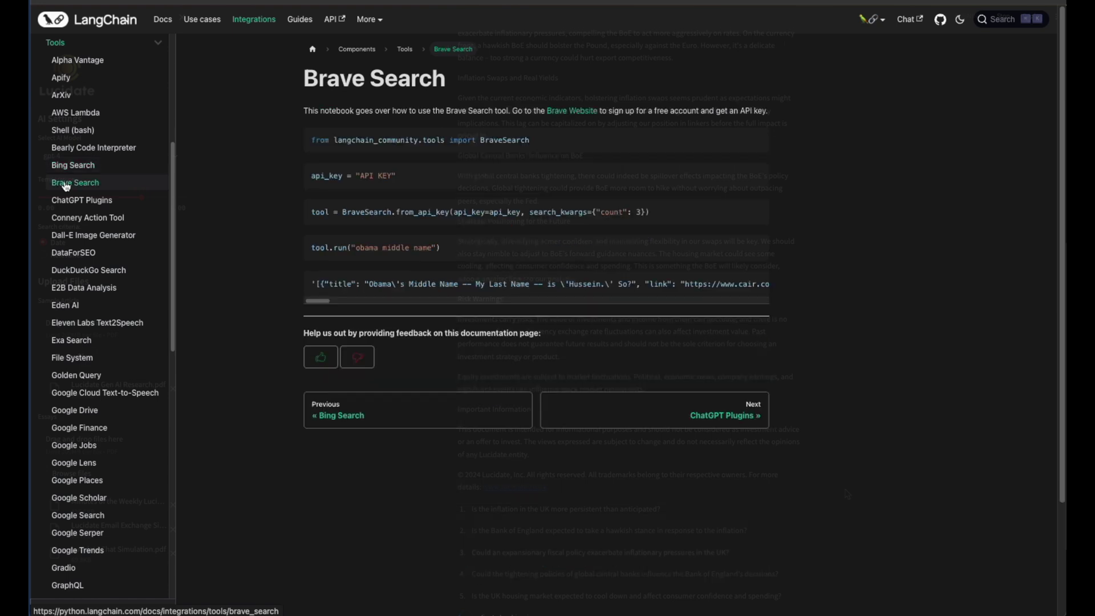
{"action": "left_click", "coordinate": [99, 518]}
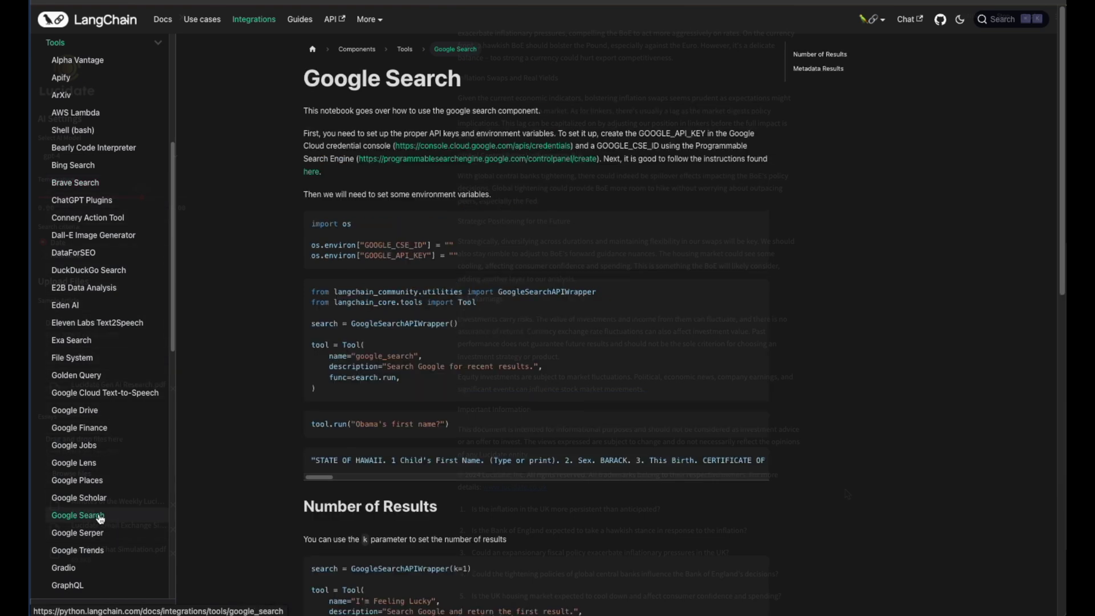
{"action": "scroll", "coordinate": [260, 460], "scroll_direction": "down", "scroll_amount": 3}
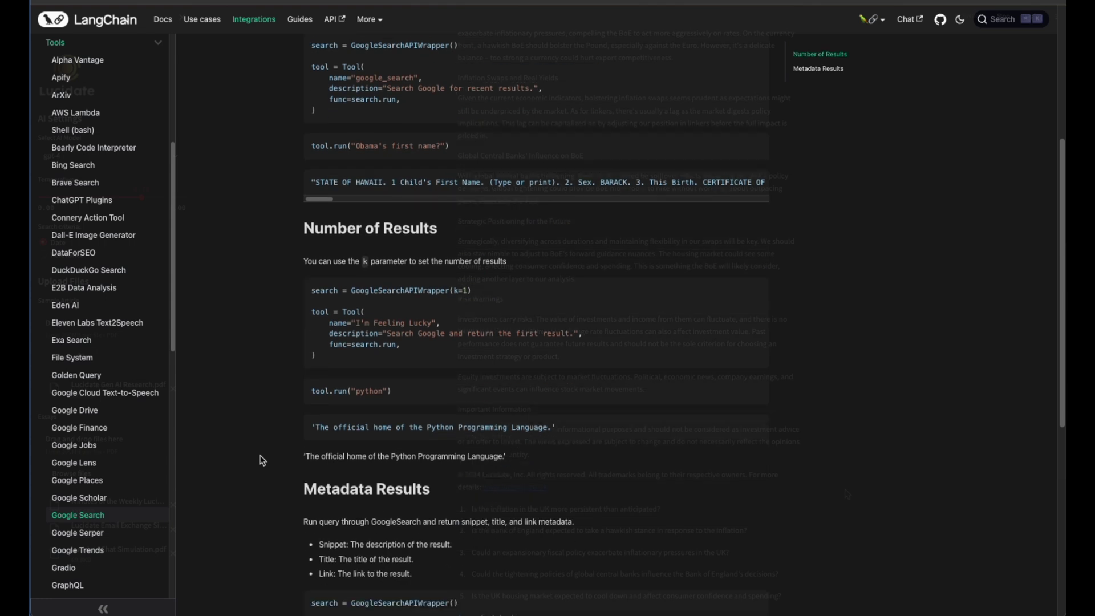
{"action": "scroll", "coordinate": [262, 461], "scroll_direction": "up", "scroll_amount": 2}
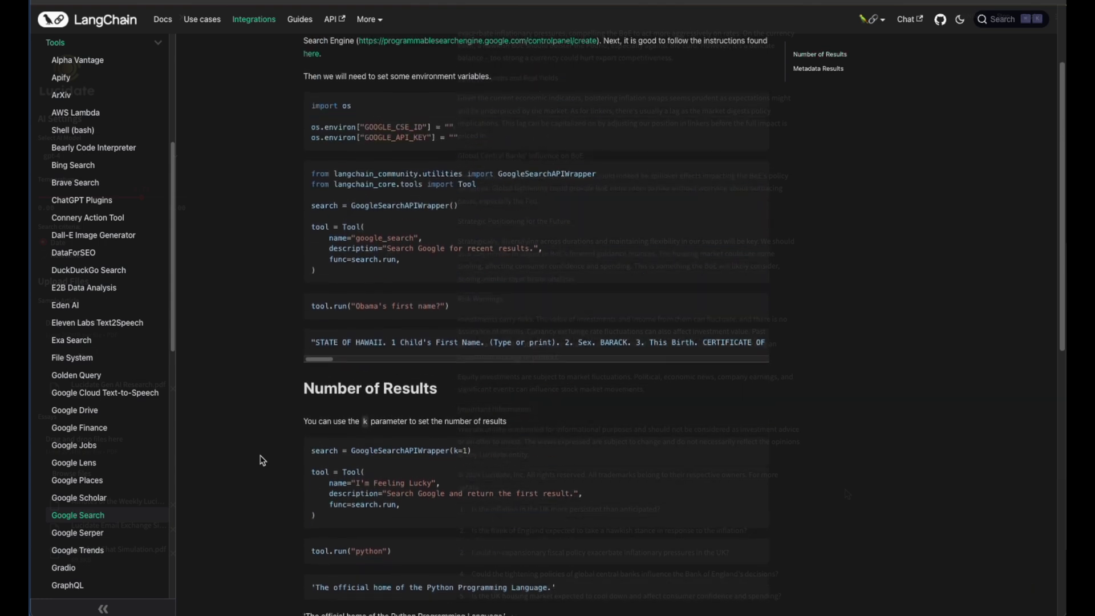
{"action": "scroll", "coordinate": [261, 460], "scroll_direction": "up", "scroll_amount": 2}
{"action": "scroll", "coordinate": [53, 435], "scroll_direction": "down", "scroll_amount": 3}
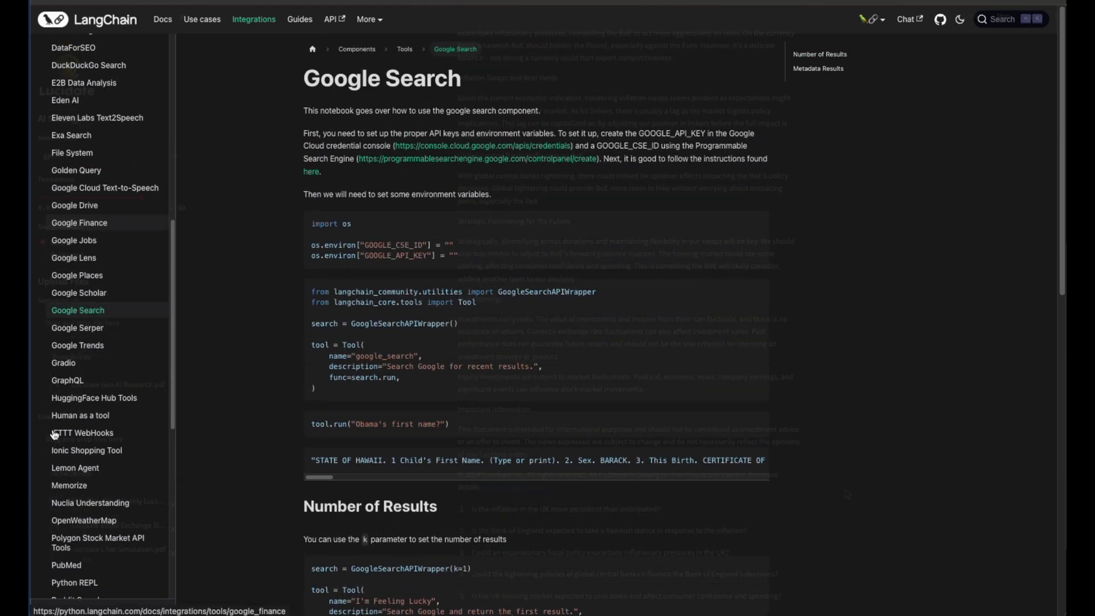
{"action": "scroll", "coordinate": [53, 435], "scroll_direction": "down", "scroll_amount": 5}
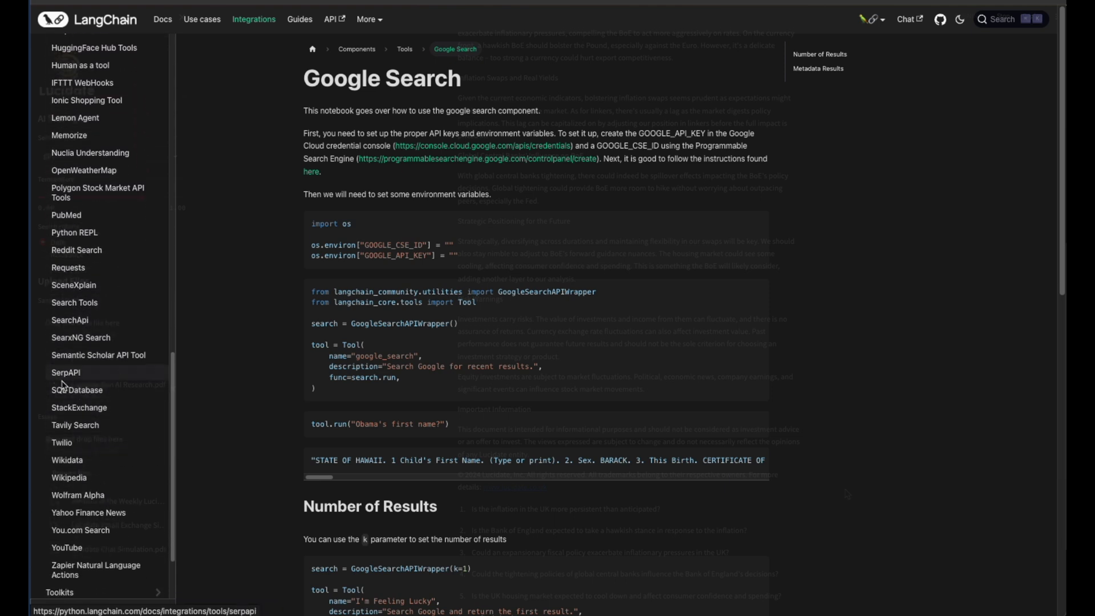
Look over the Tavily Search, Yahoo Finance News and Bing Search integration pages
{"action": "left_click", "coordinate": [110, 425]}
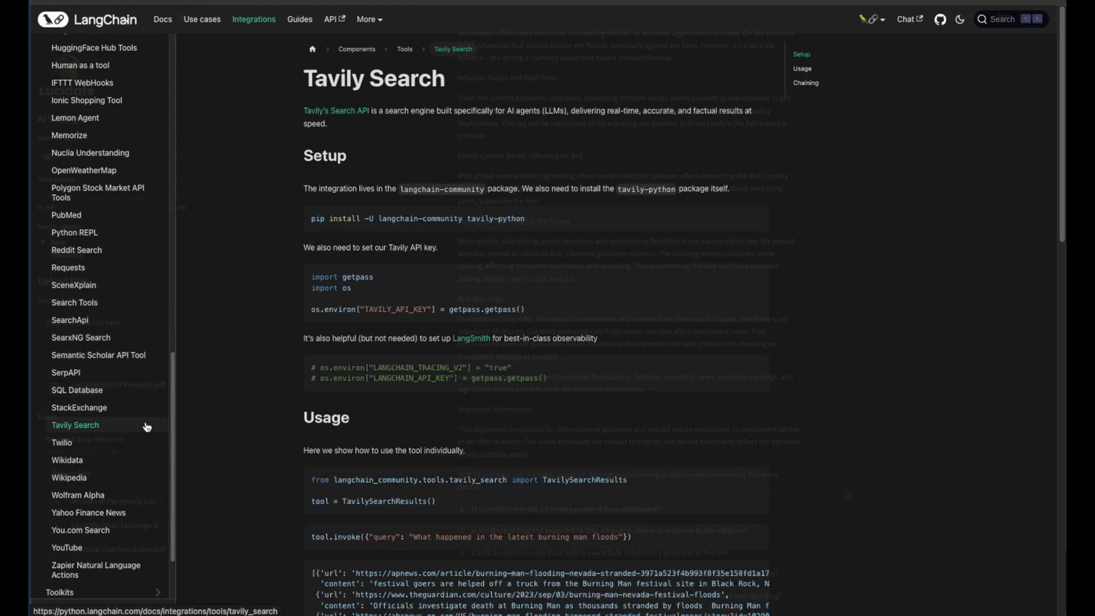
{"action": "scroll", "coordinate": [283, 437], "scroll_direction": "down", "scroll_amount": 1}
{"action": "scroll", "coordinate": [282, 436], "scroll_direction": "down", "scroll_amount": 1}
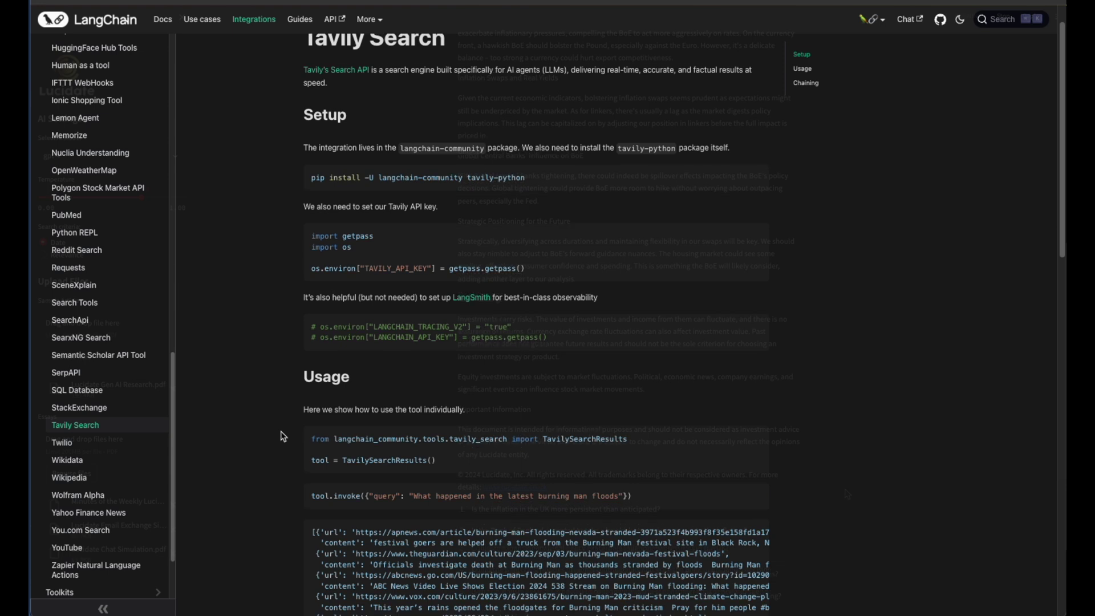
{"action": "scroll", "coordinate": [283, 436], "scroll_direction": "up", "scroll_amount": 1}
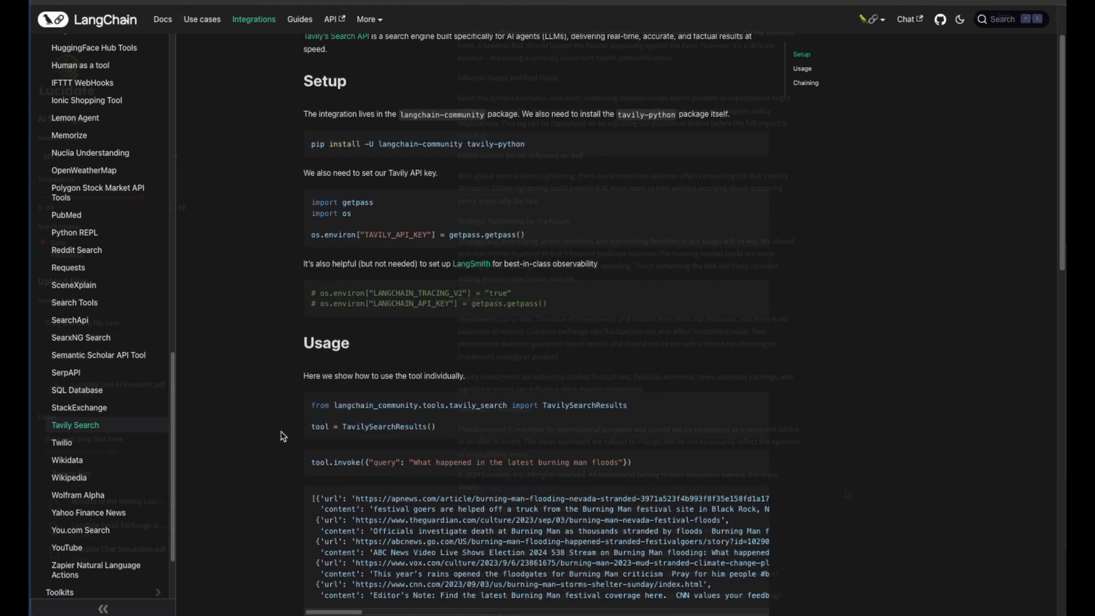
{"action": "left_click", "coordinate": [120, 515]}
{"action": "scroll", "coordinate": [261, 494], "scroll_direction": "down", "scroll_amount": 1}
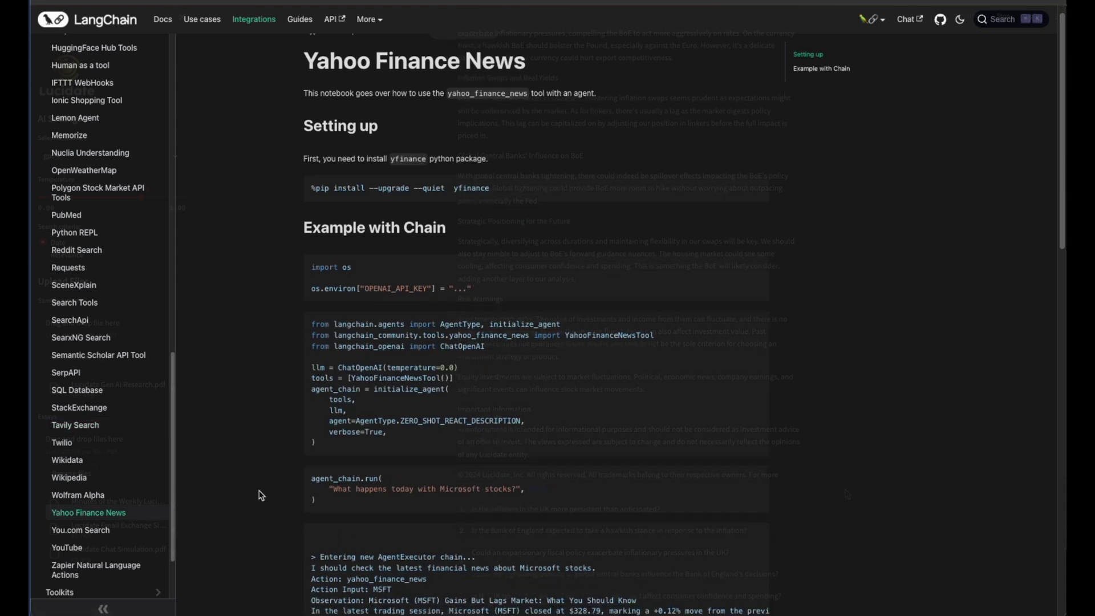
{"action": "scroll", "coordinate": [262, 495], "scroll_direction": "down", "scroll_amount": 2}
{"action": "scroll", "coordinate": [261, 494], "scroll_direction": "up", "scroll_amount": 3}
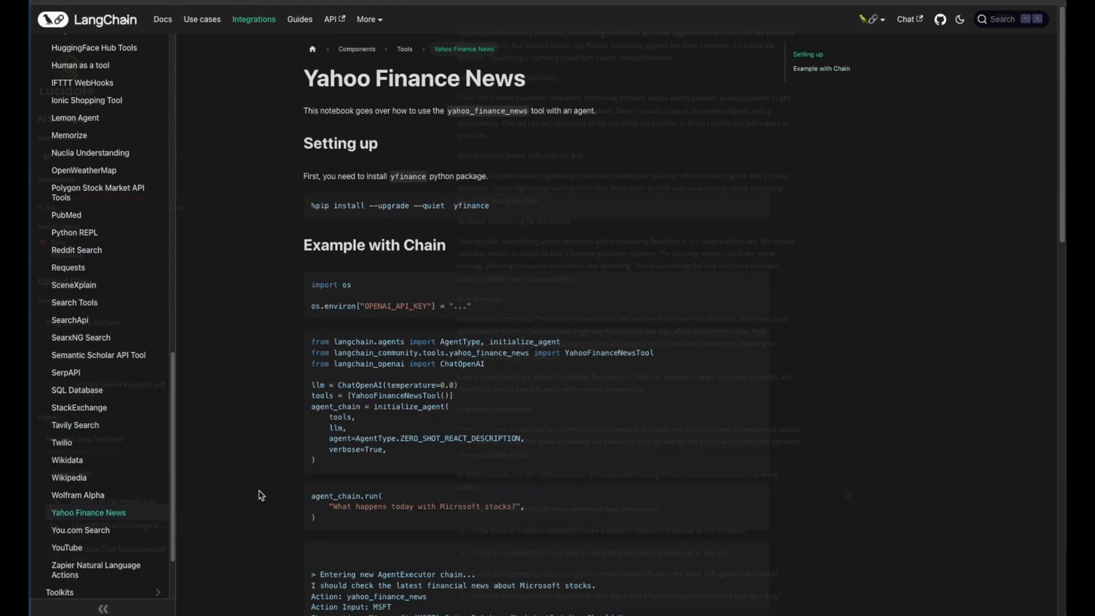
{"action": "scroll", "coordinate": [90, 349], "scroll_direction": "up", "scroll_amount": 1}
{"action": "scroll", "coordinate": [90, 349], "scroll_direction": "up", "scroll_amount": 5}
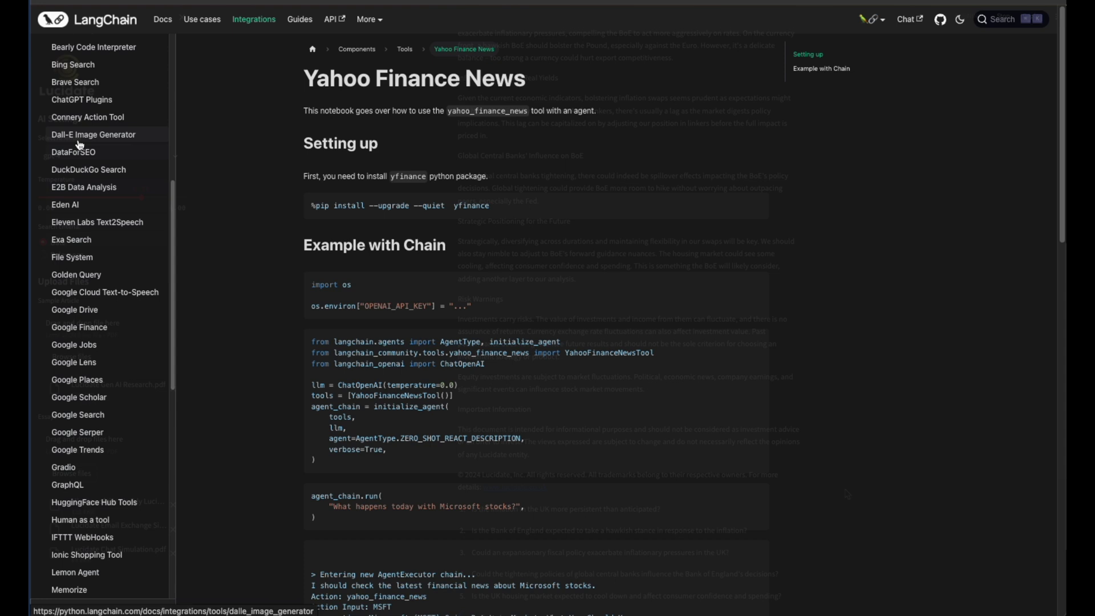
{"action": "left_click", "coordinate": [80, 69]}
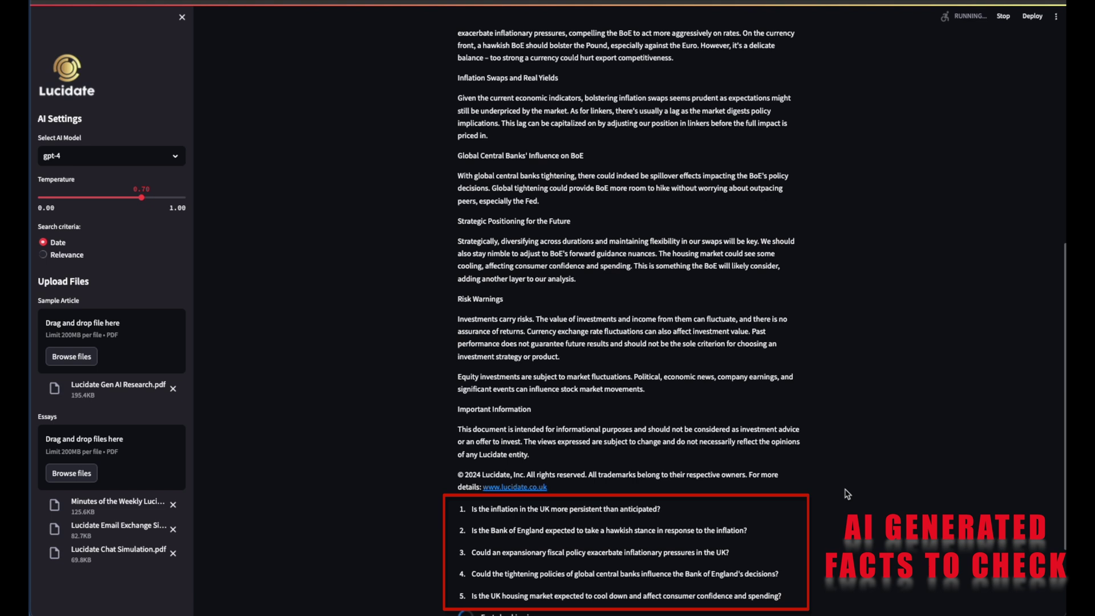
{"action": "scroll", "coordinate": [845, 494], "scroll_direction": "down", "scroll_amount": 3}
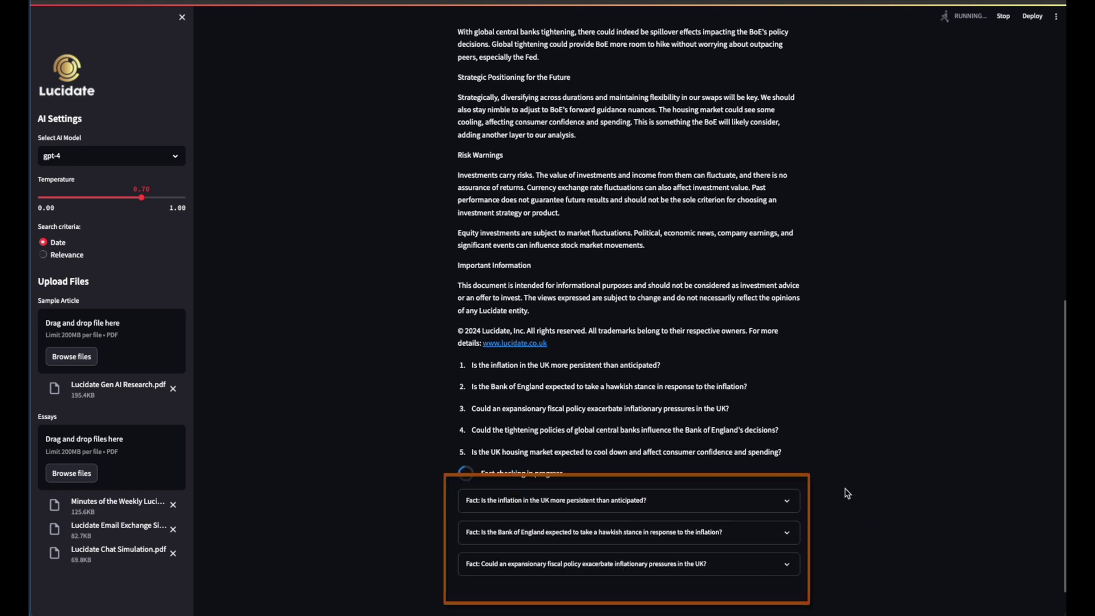
{"action": "scroll", "coordinate": [813, 462], "scroll_direction": "down", "scroll_amount": 2}
{"action": "scroll", "coordinate": [768, 348], "scroll_direction": "down", "scroll_amount": 1}
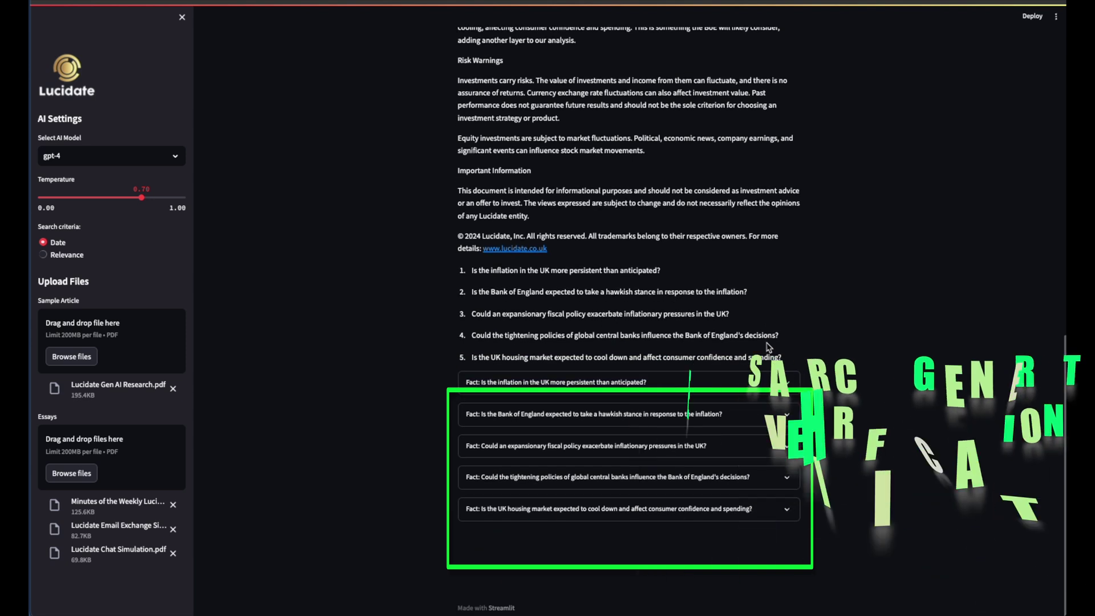
{"action": "scroll", "coordinate": [600, 360], "scroll_direction": "down", "scroll_amount": 1}
Expand the first fact on persistent UK inflation to show its FT and BBC sources
{"action": "left_click", "coordinate": [523, 353]}
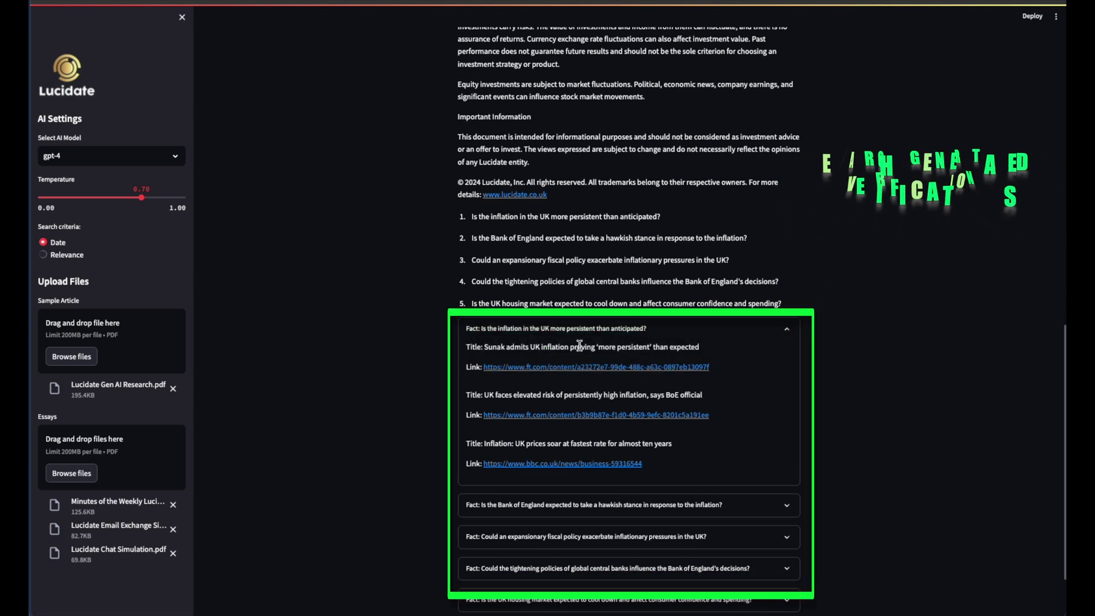
Open the first FT source and sign in to the Financial Times with saved credentials
{"action": "left_click", "coordinate": [663, 368]}
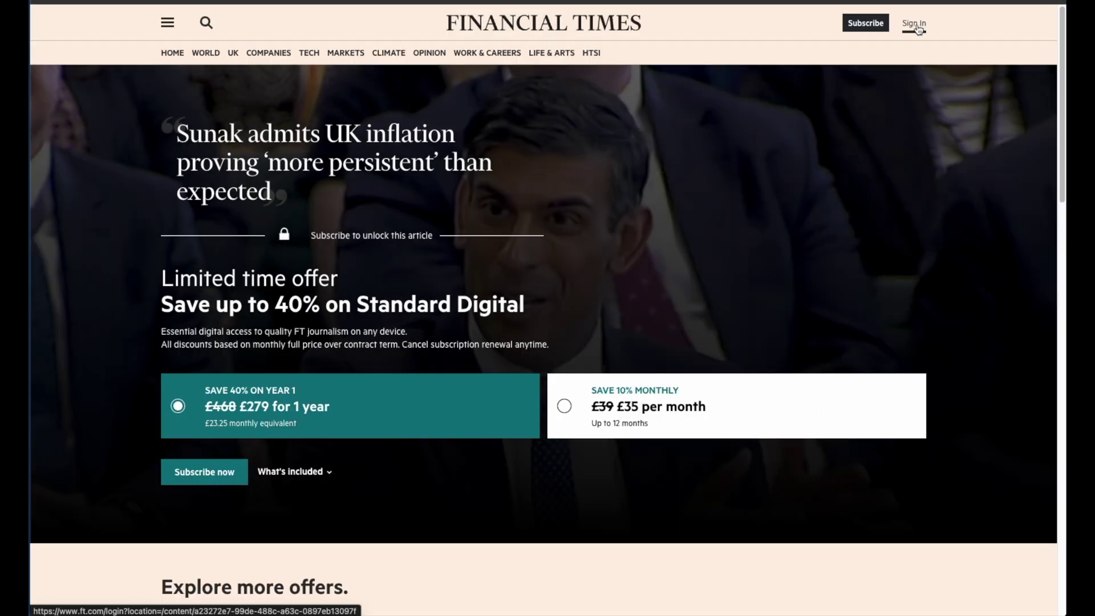
{"action": "left_click", "coordinate": [918, 29]}
{"action": "left_click", "coordinate": [545, 146]}
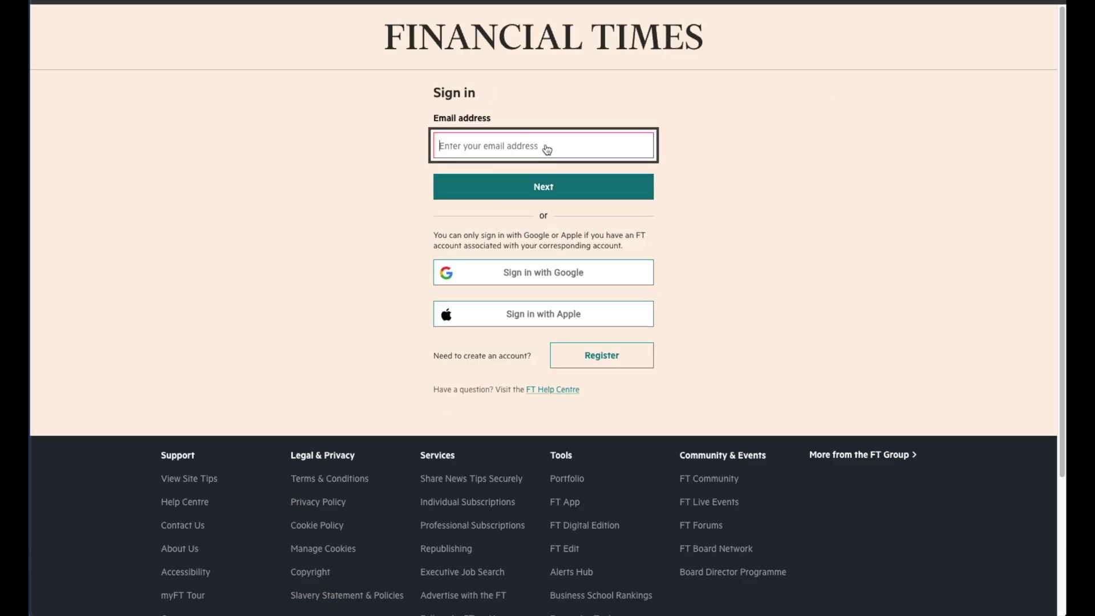
{"action": "left_click", "coordinate": [547, 177]}
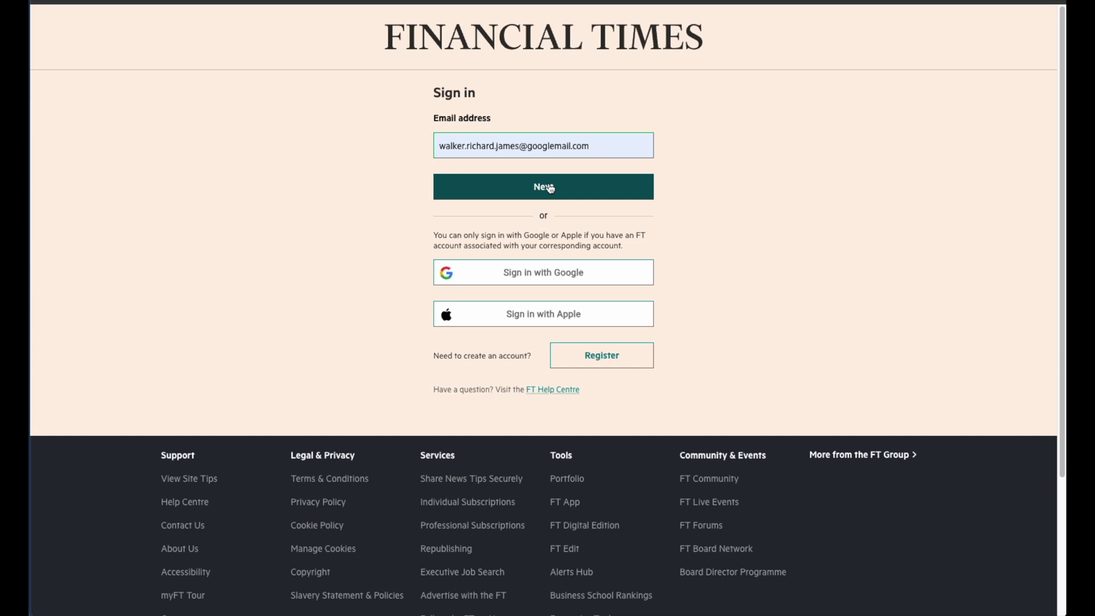
{"action": "left_click", "coordinate": [550, 186]}
{"action": "left_click", "coordinate": [589, 240]}
{"action": "left_click", "coordinate": [563, 300]}
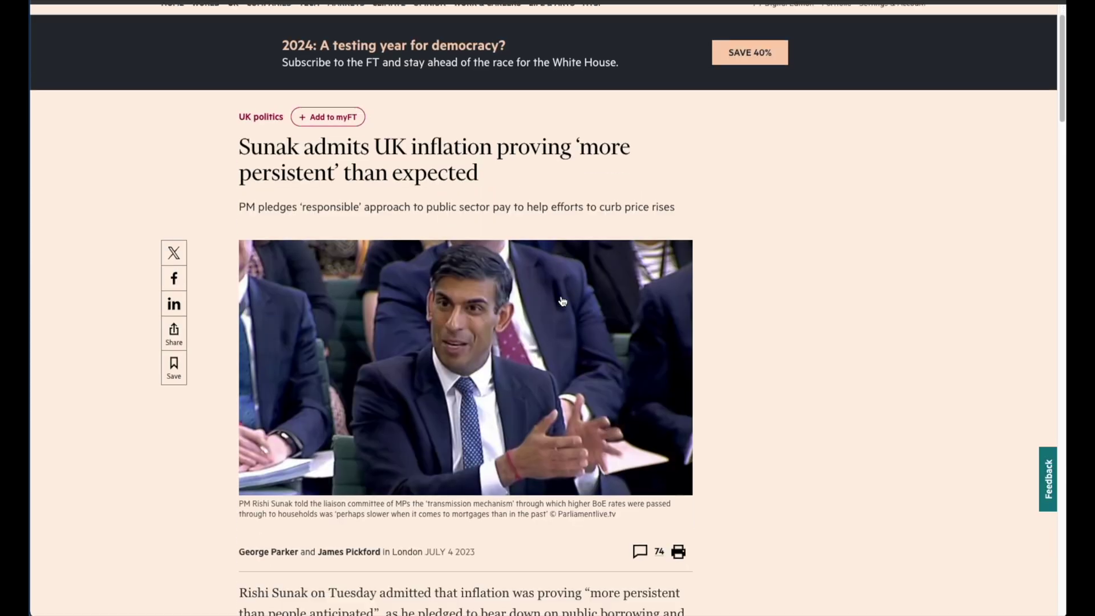
{"action": "scroll", "coordinate": [562, 300], "scroll_direction": "down", "scroll_amount": 4}
{"action": "scroll", "coordinate": [562, 299], "scroll_direction": "down", "scroll_amount": 5}
{"action": "scroll", "coordinate": [562, 299], "scroll_direction": "up", "scroll_amount": 8}
{"action": "scroll", "coordinate": [562, 301], "scroll_direction": "up", "scroll_amount": 3}
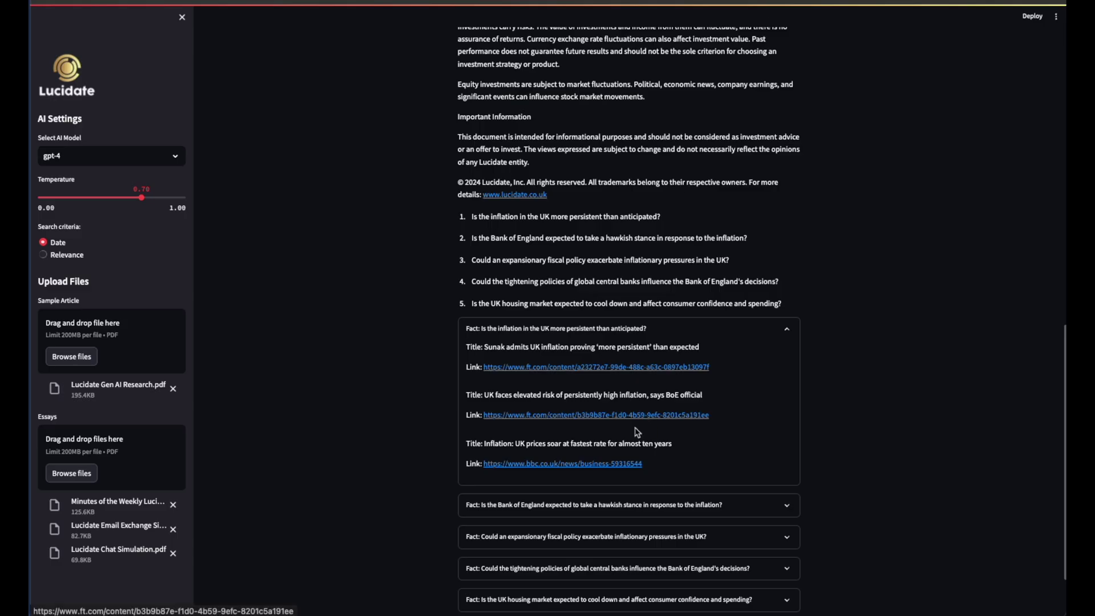
Read the BBC UK prices article and the Guardian article on the Bank of England's hawkish tone
{"action": "left_click", "coordinate": [621, 464]}
{"action": "scroll", "coordinate": [607, 451], "scroll_direction": "down", "scroll_amount": 4}
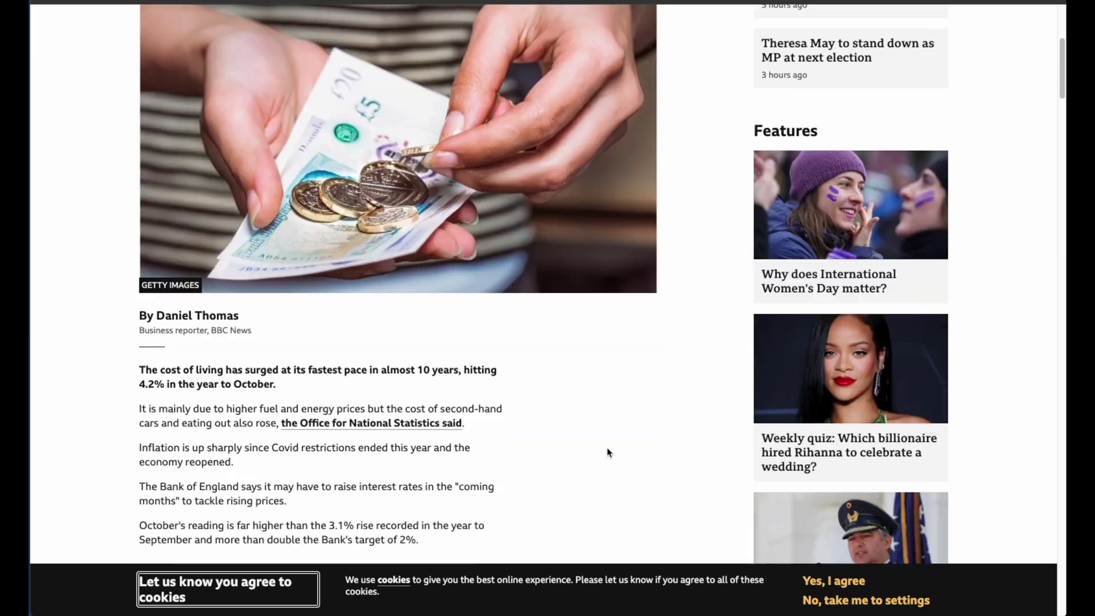
{"action": "scroll", "coordinate": [607, 452], "scroll_direction": "down", "scroll_amount": 4}
{"action": "scroll", "coordinate": [607, 452], "scroll_direction": "down", "scroll_amount": 4}
{"action": "scroll", "coordinate": [607, 452], "scroll_direction": "down", "scroll_amount": 4}
{"action": "scroll", "coordinate": [607, 452], "scroll_direction": "down", "scroll_amount": 2}
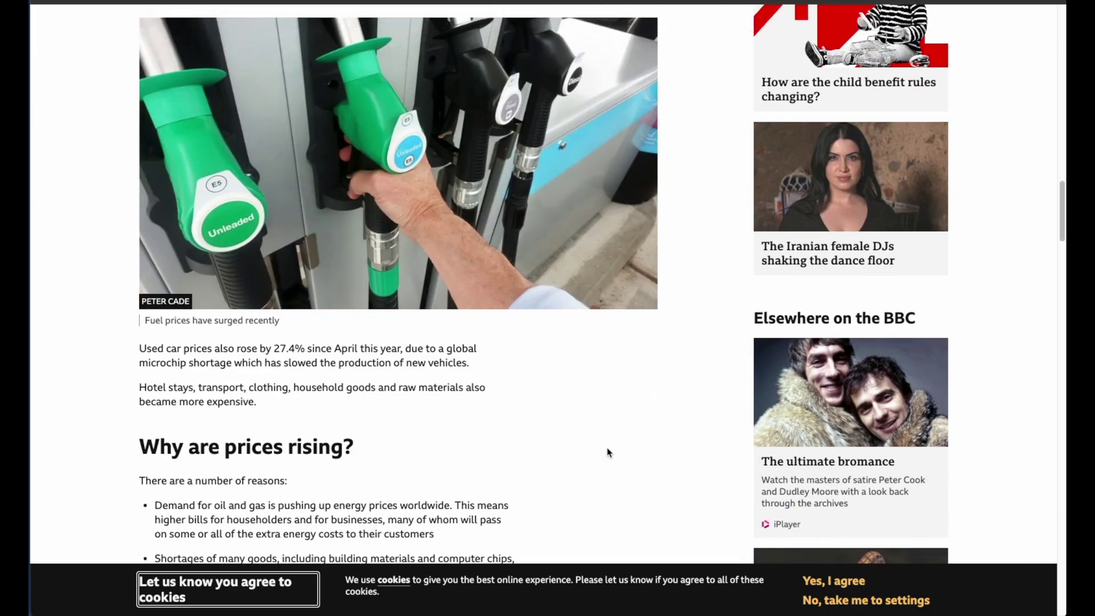
{"action": "scroll", "coordinate": [606, 452], "scroll_direction": "up", "scroll_amount": 10}
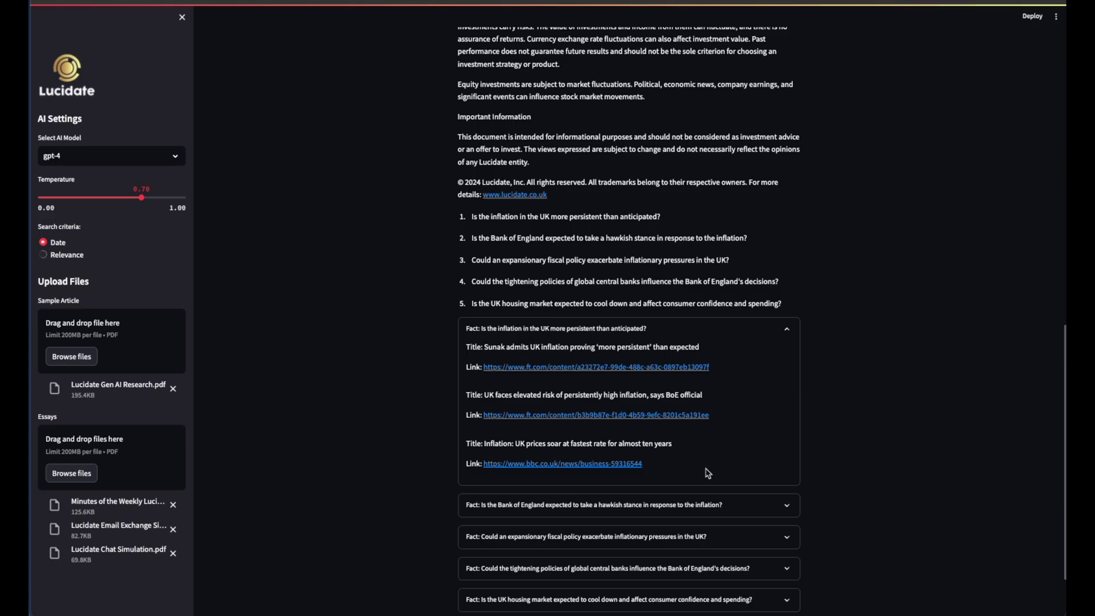
{"action": "left_click", "coordinate": [689, 505]}
{"action": "scroll", "coordinate": [687, 509], "scroll_direction": "down", "scroll_amount": 1}
{"action": "scroll", "coordinate": [772, 469], "scroll_direction": "down", "scroll_amount": 1}
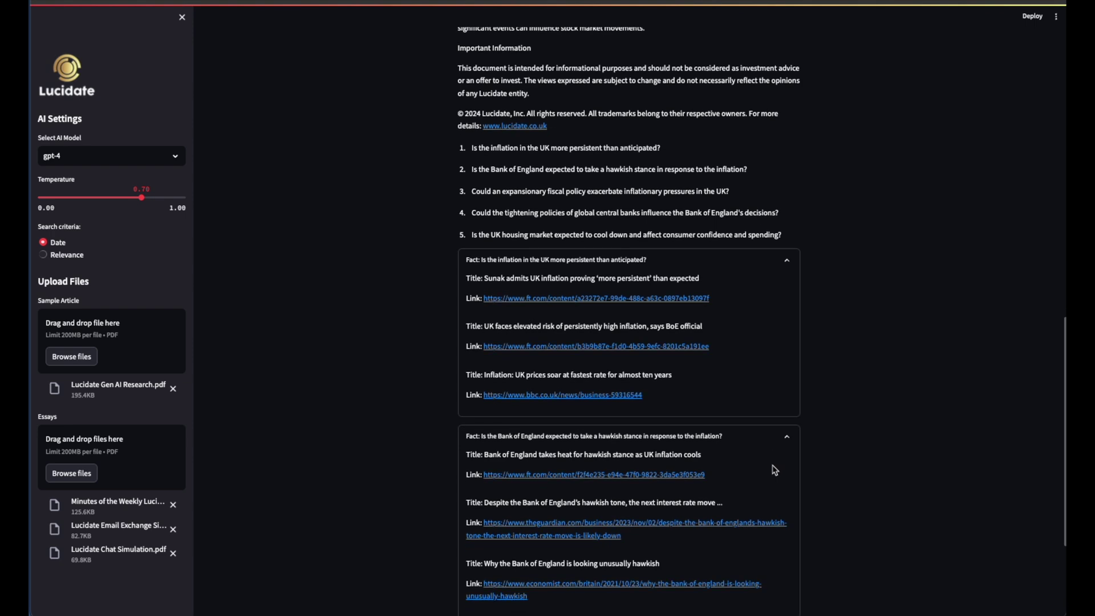
{"action": "left_click", "coordinate": [610, 527]}
{"action": "scroll", "coordinate": [582, 434], "scroll_direction": "down", "scroll_amount": 1}
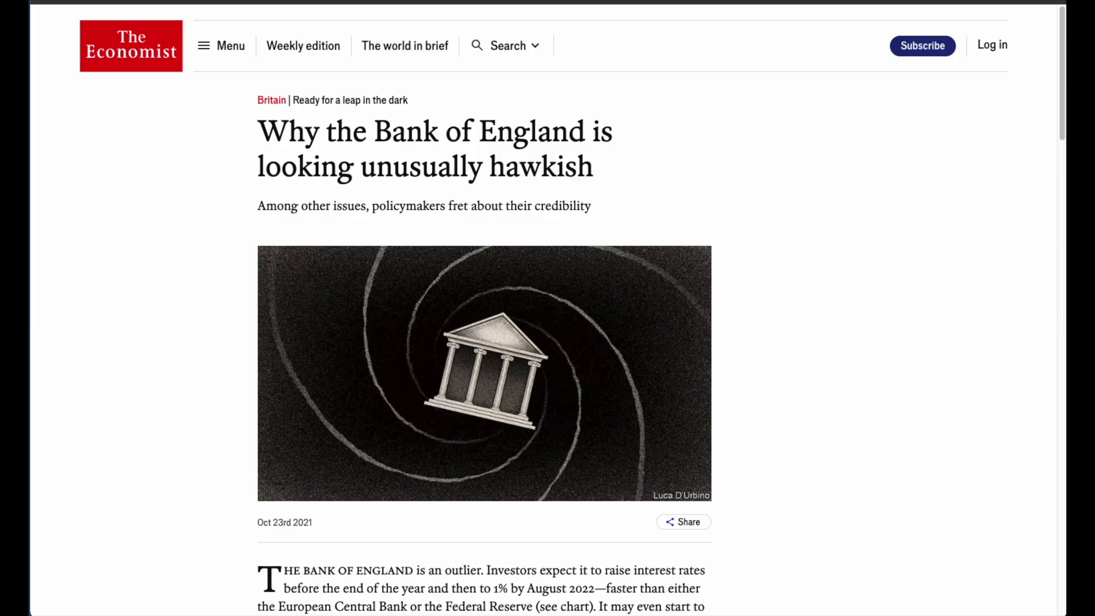
Expand the expansionary fiscal policy fact and open the ECB 'Fiscal policy and high inflation' article
{"action": "key", "text": "ctrl+w"}
{"action": "left_click", "coordinate": [787, 437]}
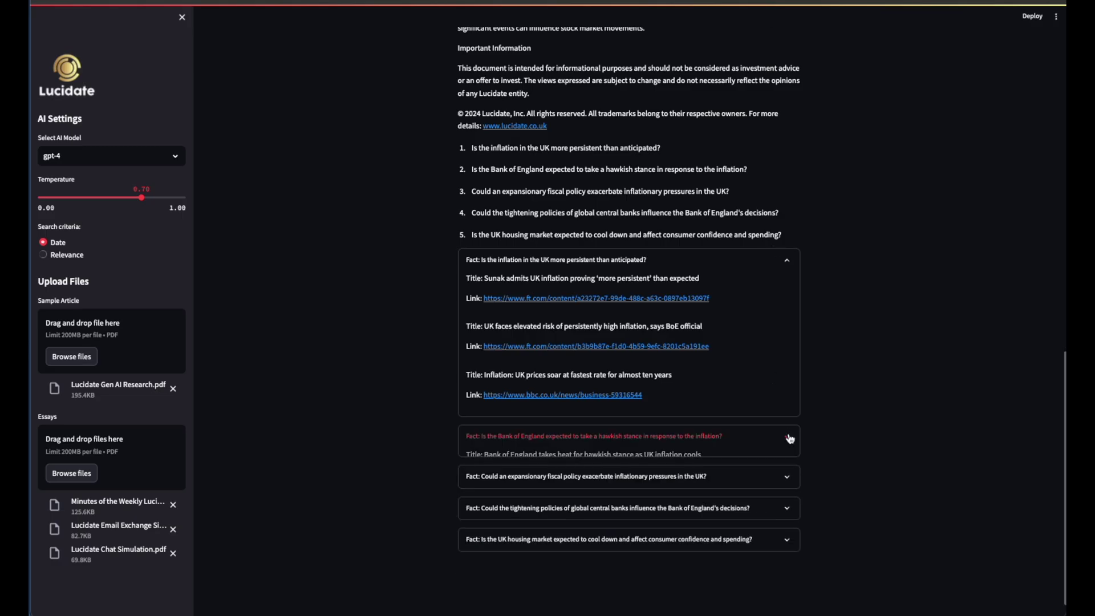
{"action": "left_click", "coordinate": [673, 471]}
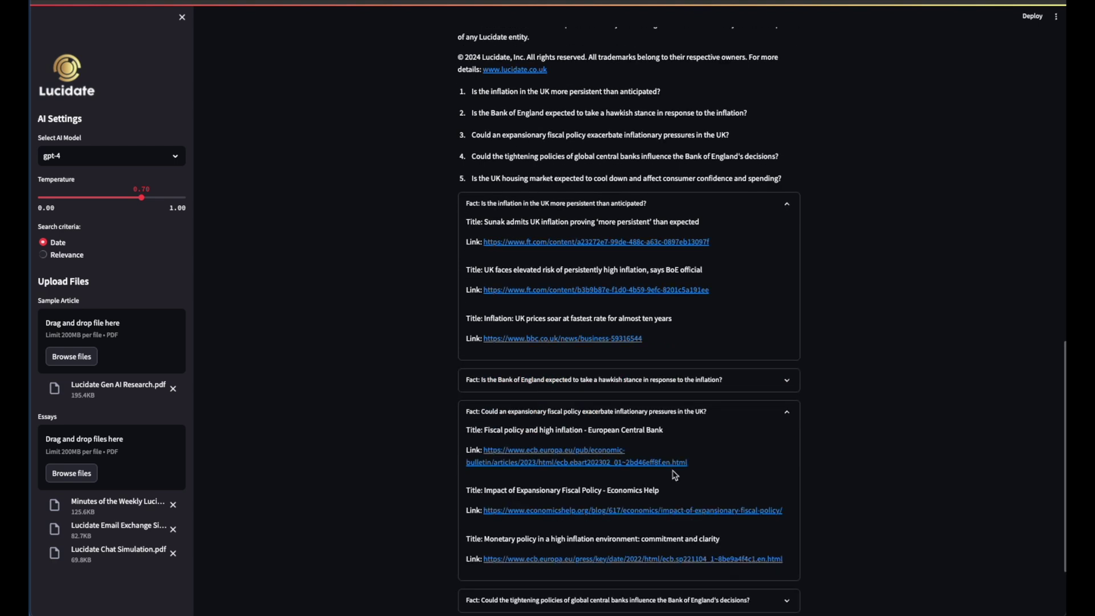
{"action": "left_click", "coordinate": [593, 455]}
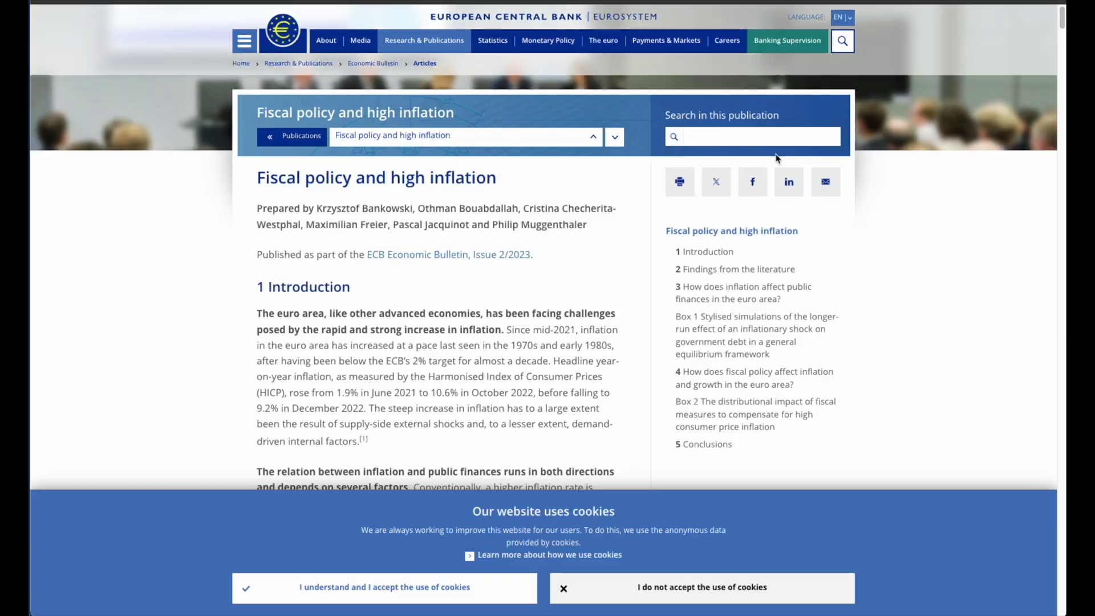
{"action": "scroll", "coordinate": [528, 331], "scroll_direction": "down", "scroll_amount": 2}
{"action": "scroll", "coordinate": [529, 331], "scroll_direction": "down", "scroll_amount": 2}
{"action": "scroll", "coordinate": [528, 331], "scroll_direction": "down", "scroll_amount": 2}
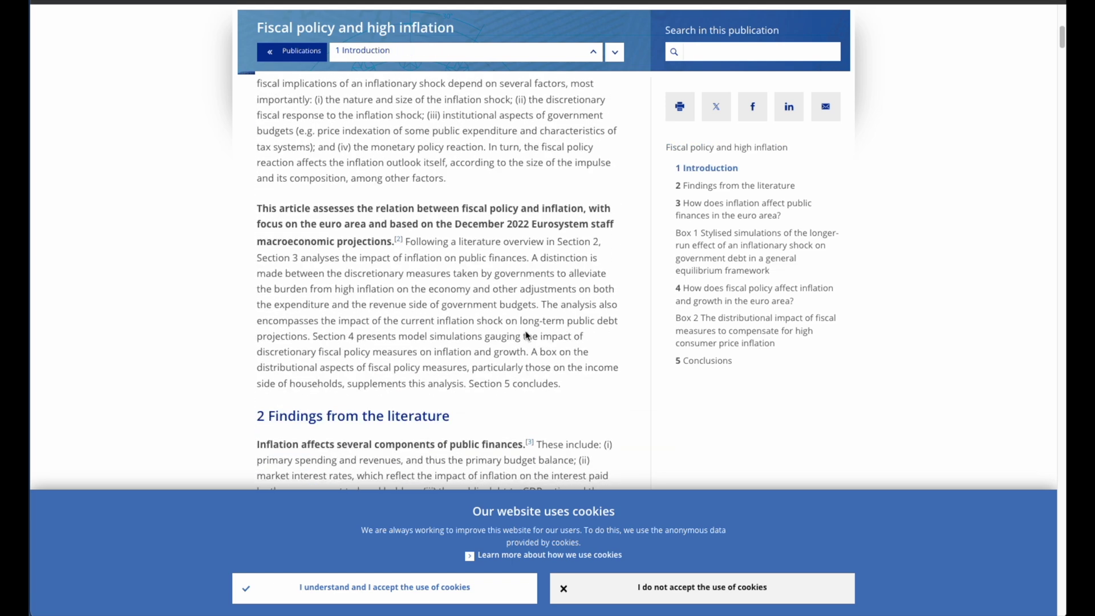
{"action": "scroll", "coordinate": [526, 336], "scroll_direction": "down", "scroll_amount": 3}
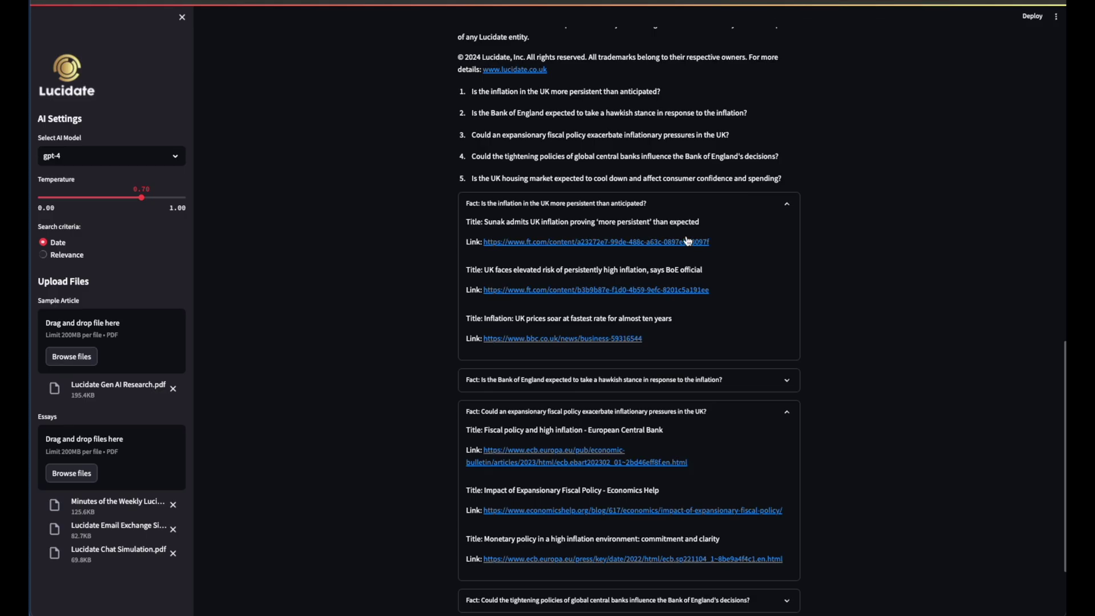